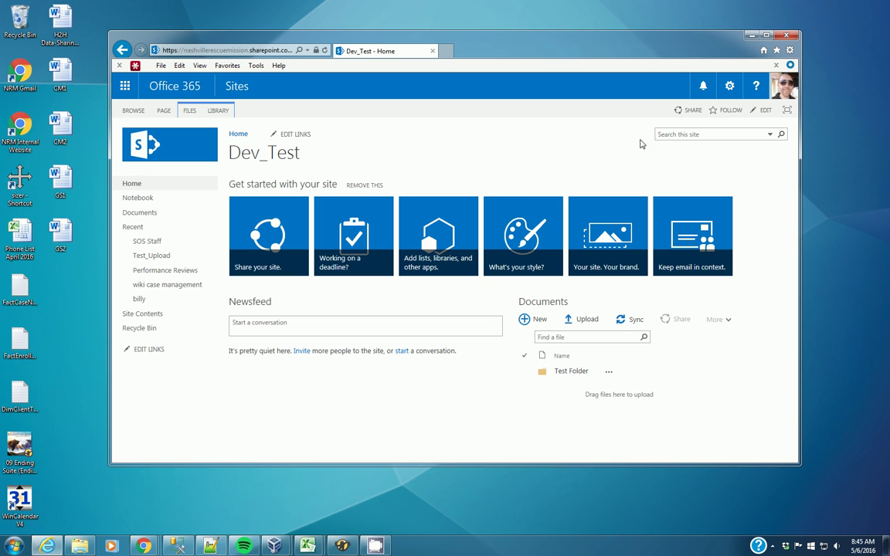
# Add a new document library app named GSDocs to the Dev_Test site.
pyautogui.click(730, 85)
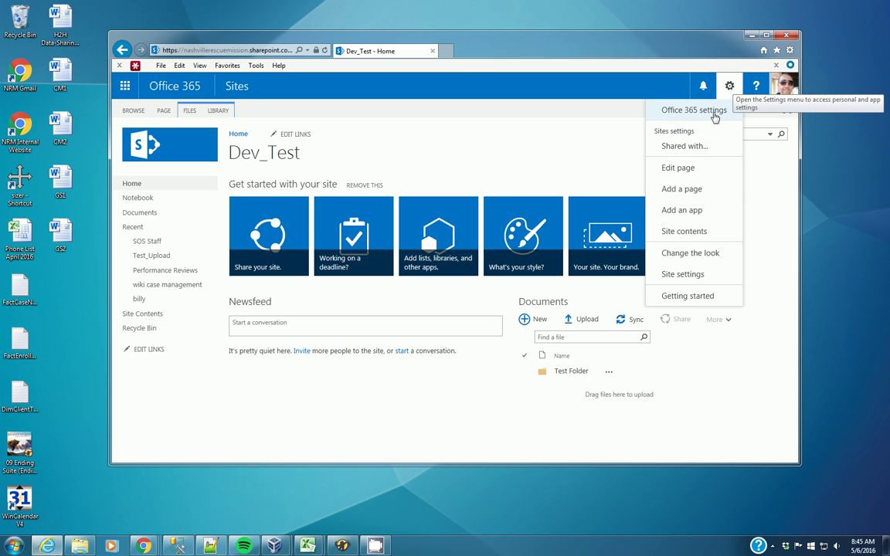
pyautogui.click(684, 213)
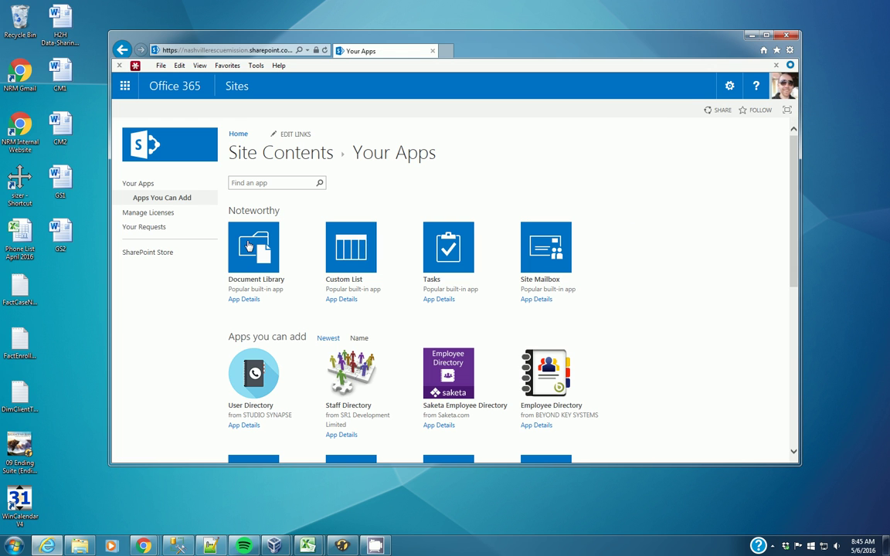
pyautogui.click(249, 246)
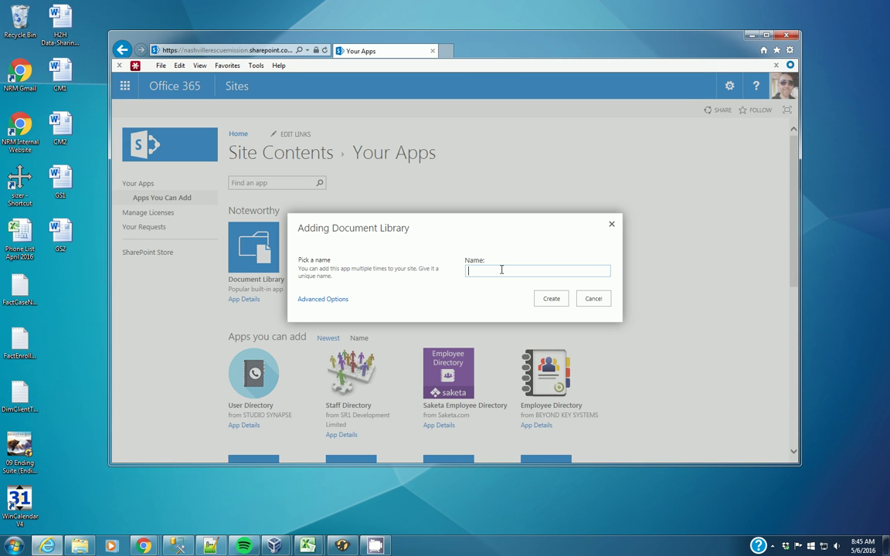
pyautogui.write('Guest Services')
pyautogui.hotkey('ctrl', 'a')
pyautogui.write('GSDocs')
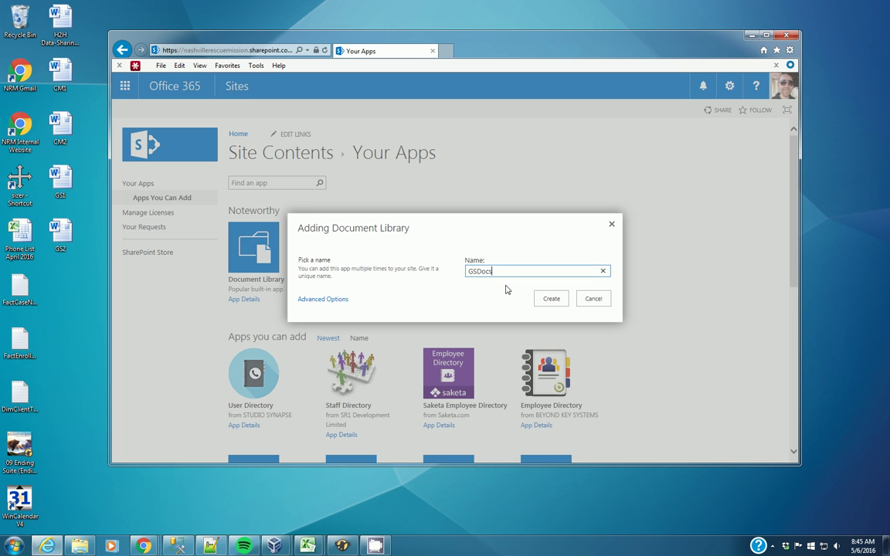
pyautogui.click(541, 300)
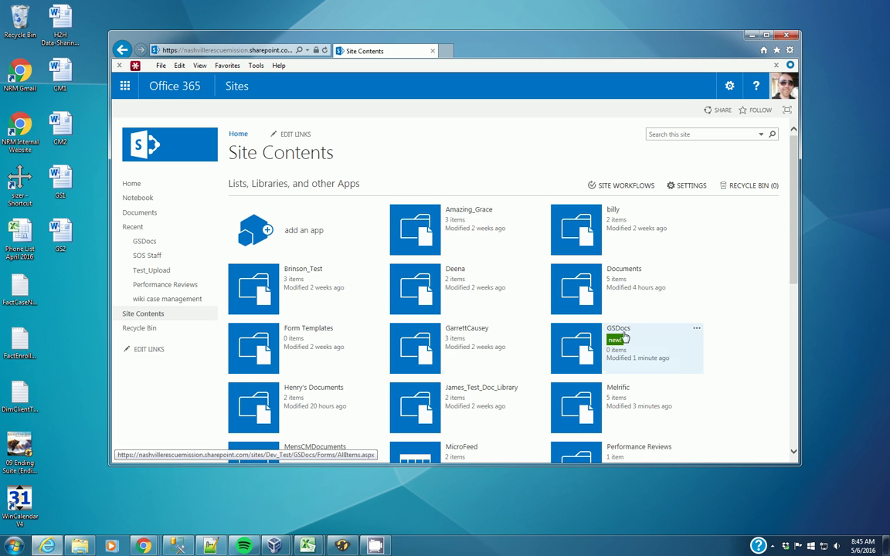
# Go to the GSDocs library's name, description and navigation settings.
pyautogui.click(695, 332)
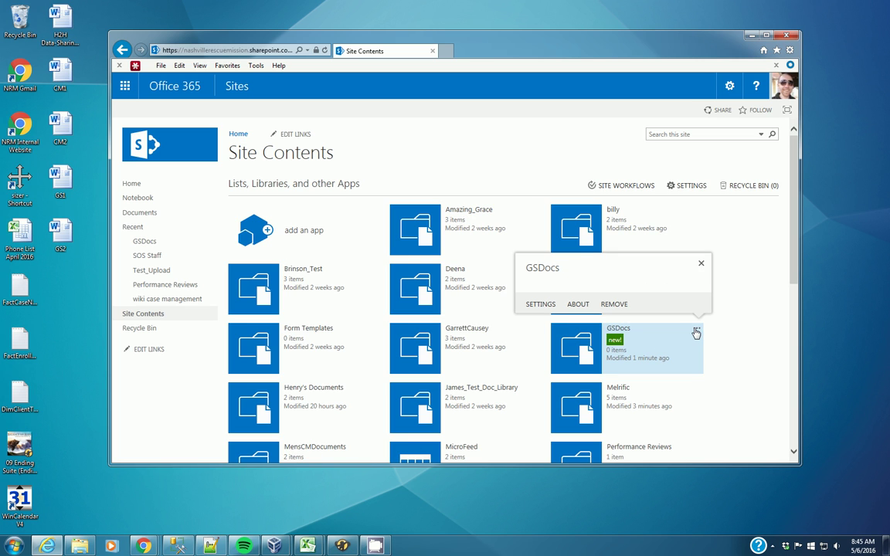
pyautogui.click(540, 304)
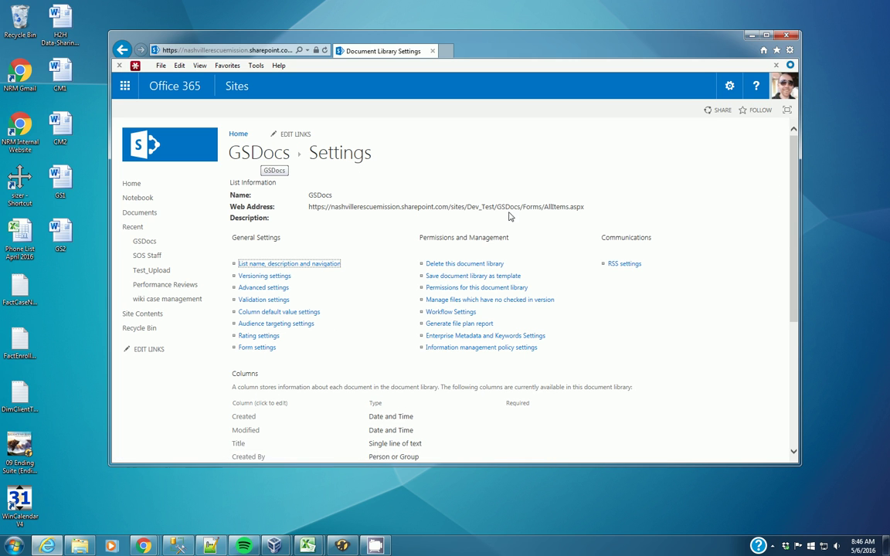
pyautogui.moveTo(494, 207); pyautogui.dragTo(519, 211)
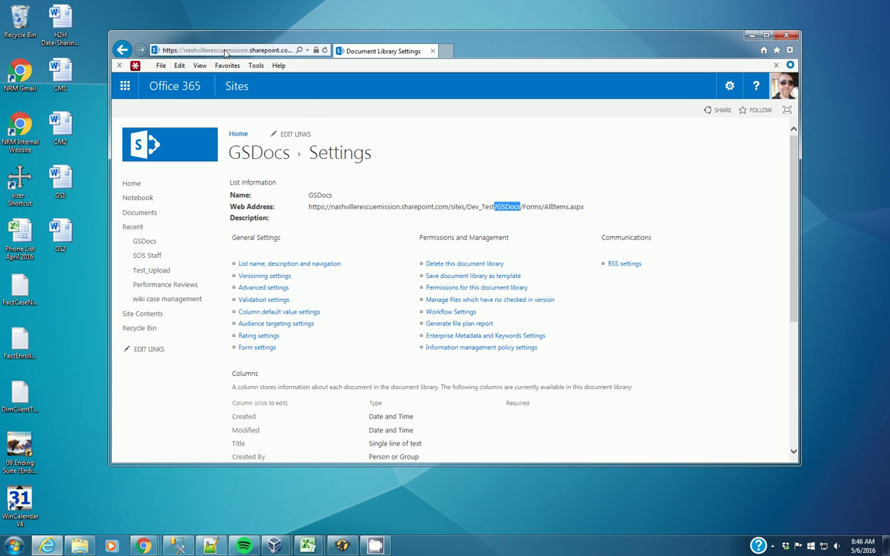
pyautogui.click(277, 265)
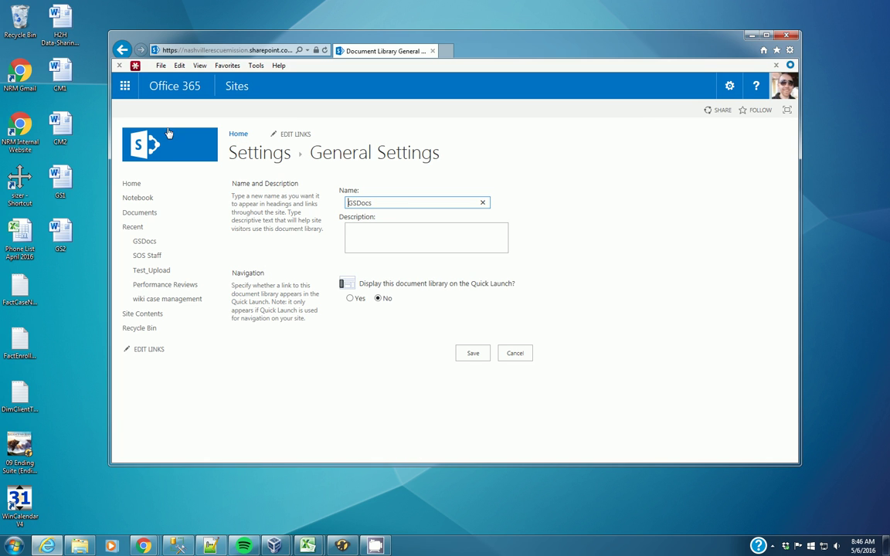
pyautogui.click(122, 49)
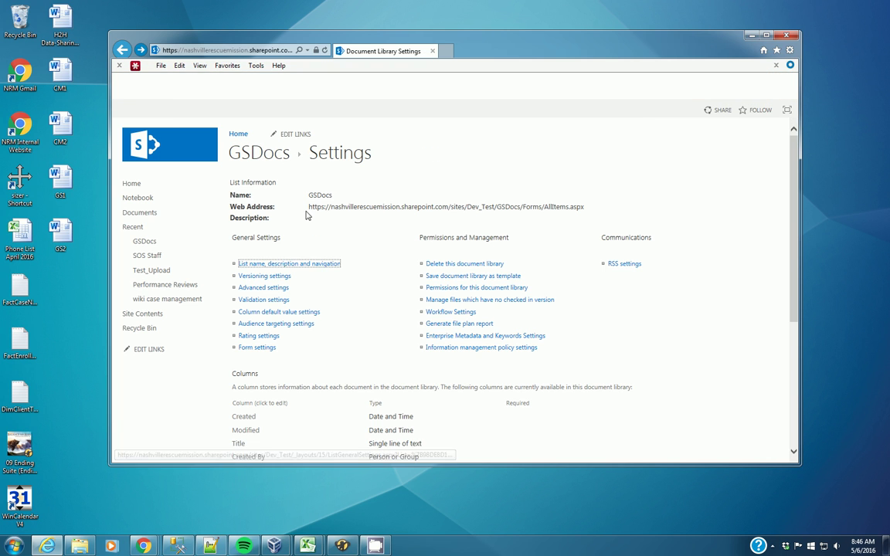
pyautogui.click(275, 265)
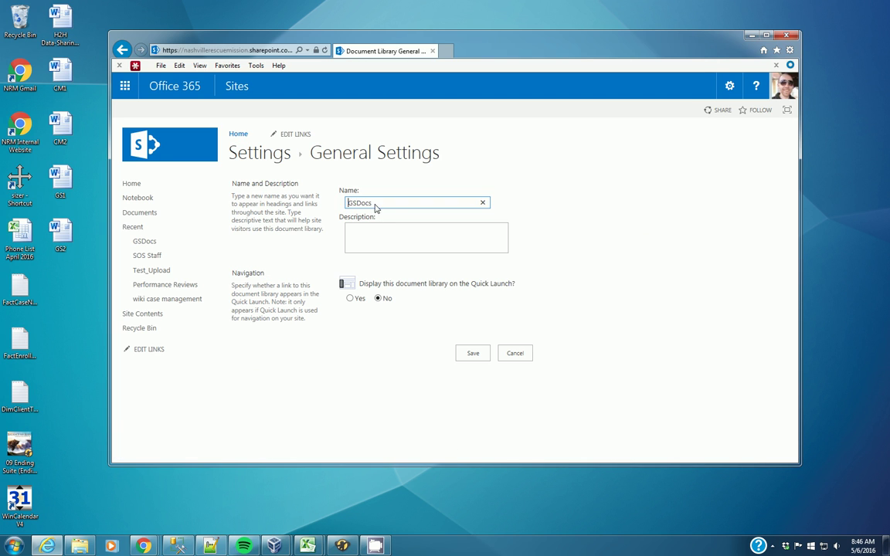
# Rename the library to 'Guest Services Documents', show it on Quick Launch, and save.
pyautogui.moveTo(379, 201); pyautogui.dragTo(308, 210)
pyautogui.write('Guest Services Document')
pyautogui.click(350, 299)
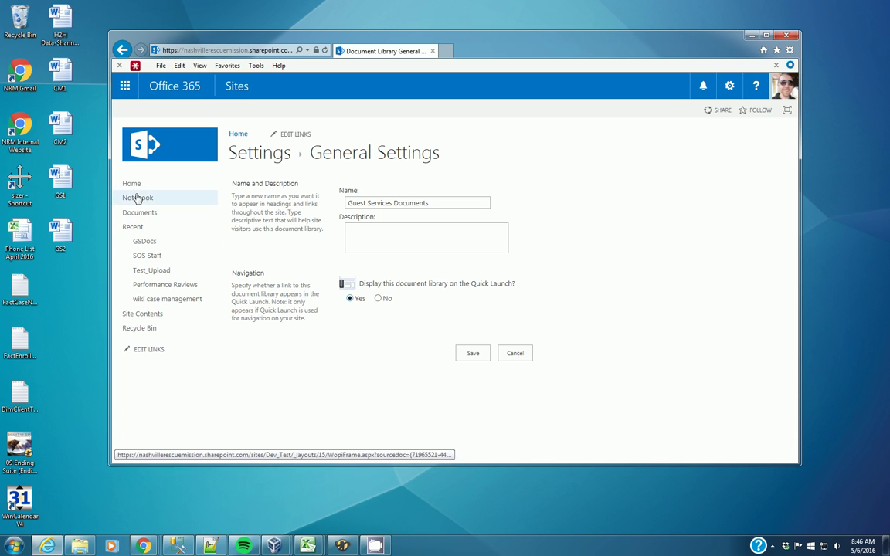
pyautogui.click(470, 354)
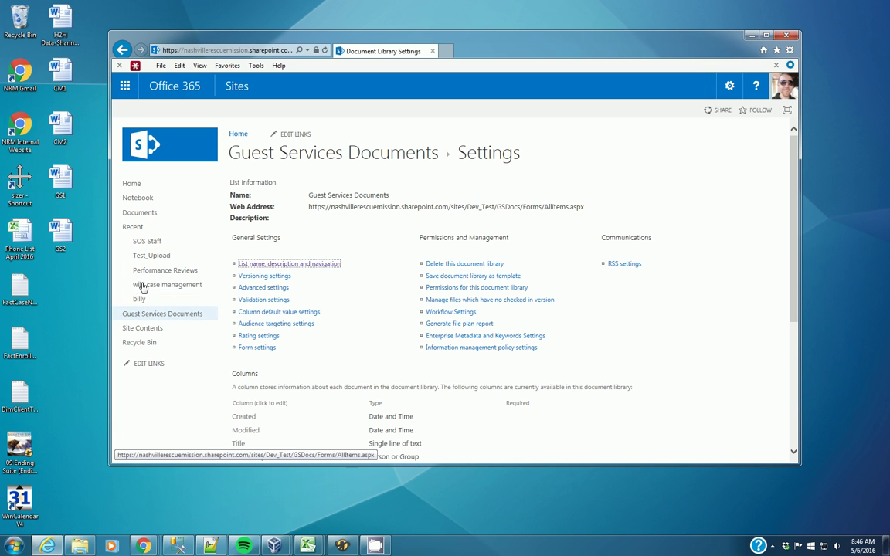
# Open Guest Services Documents from the Quick Launch.
pyautogui.click(175, 316)
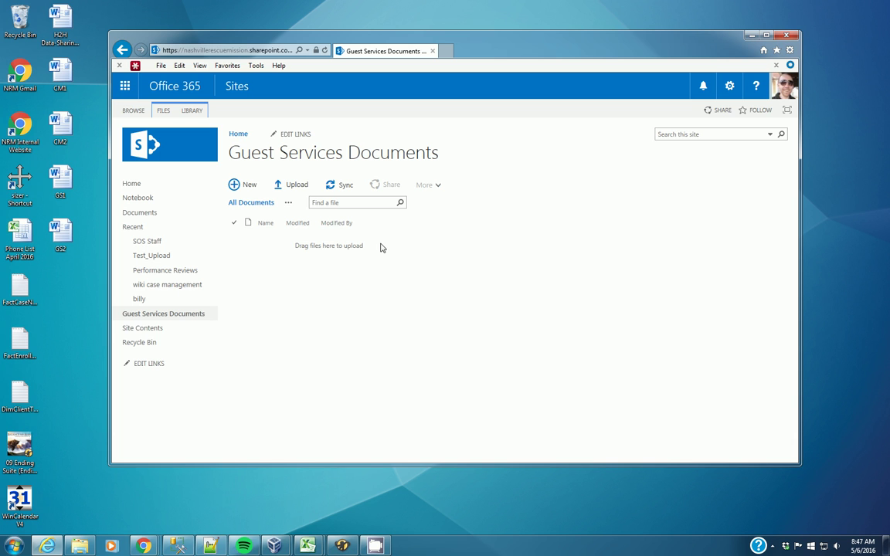
# Create two new folders named GS Specialist and Case Manager.
pyautogui.click(248, 186)
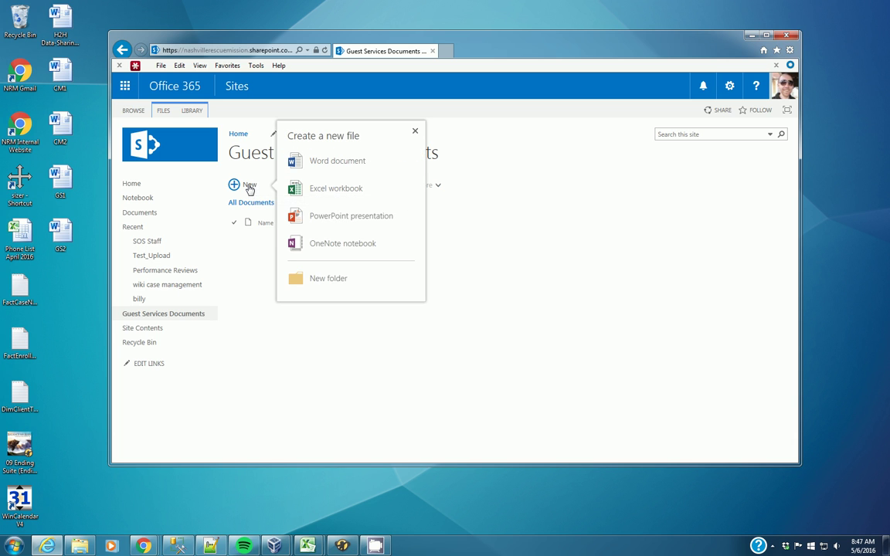
pyautogui.click(313, 278)
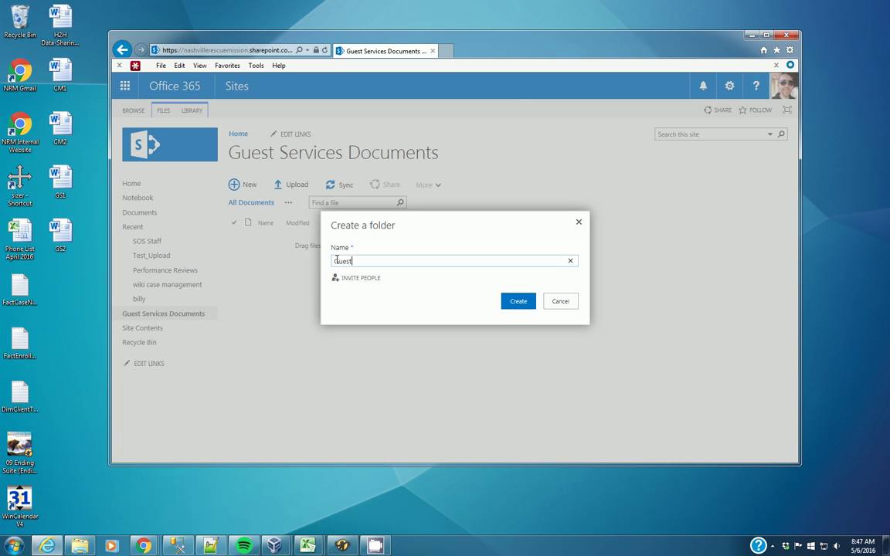
pyautogui.press('BackSpace')
pyautogui.press('BackSpace')
pyautogui.write('S Specialist')
pyautogui.click(525, 304)
pyautogui.click(246, 192)
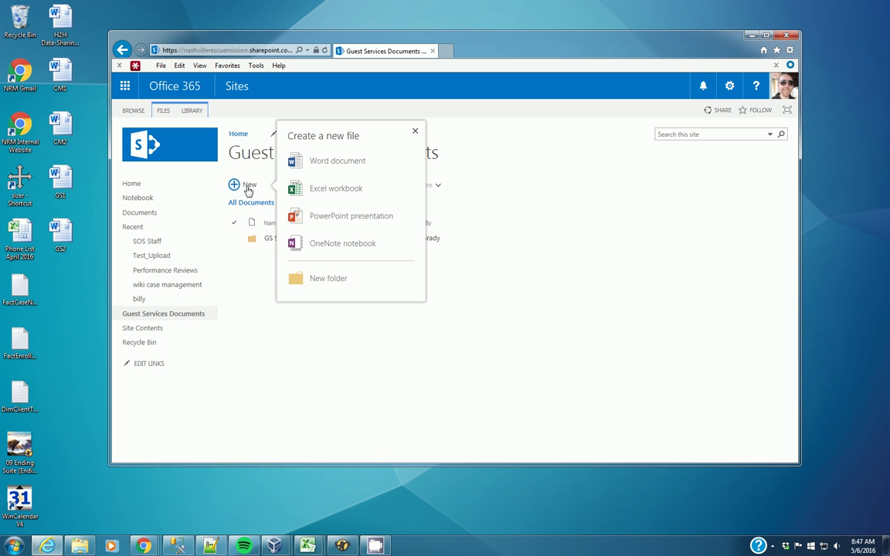
pyautogui.click(319, 281)
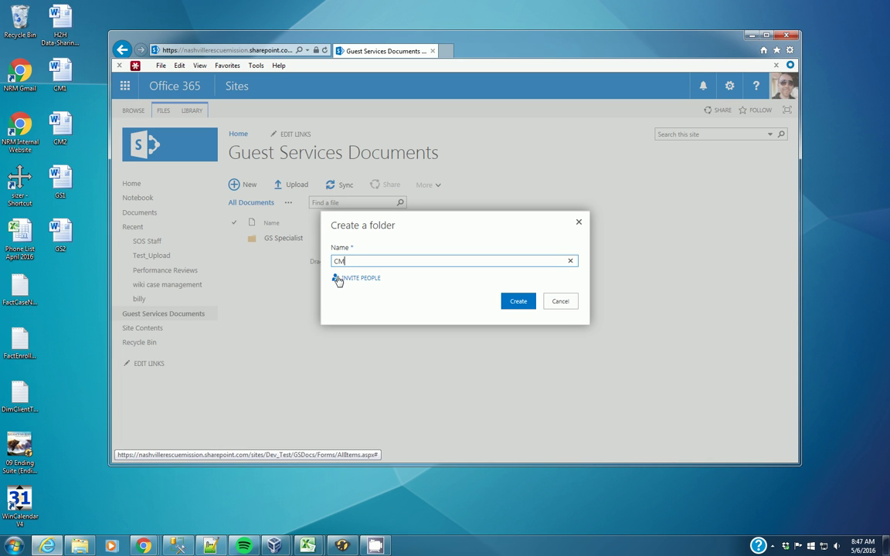
pyautogui.write('Case Manager')
pyautogui.press('Return')
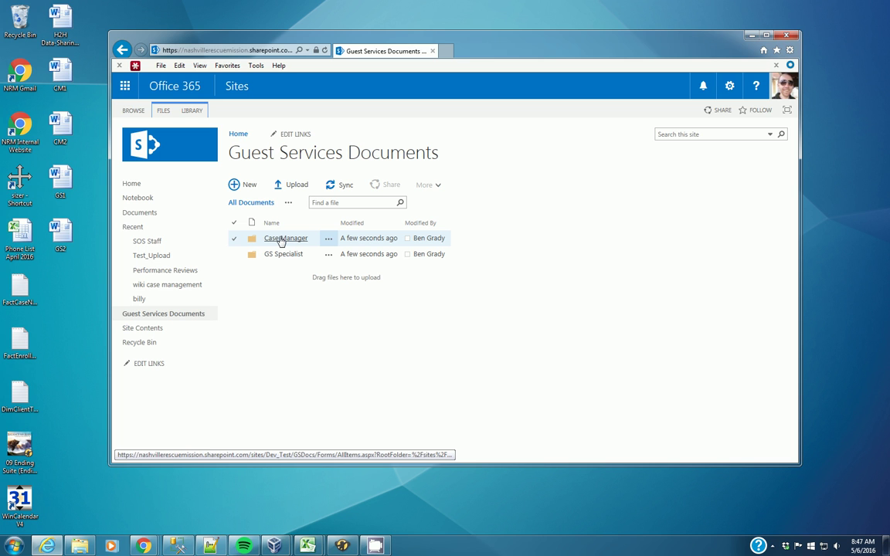
# Check the Case Manager and GS Specialist folders, returning to the library's top level in between.
pyautogui.click(281, 242)
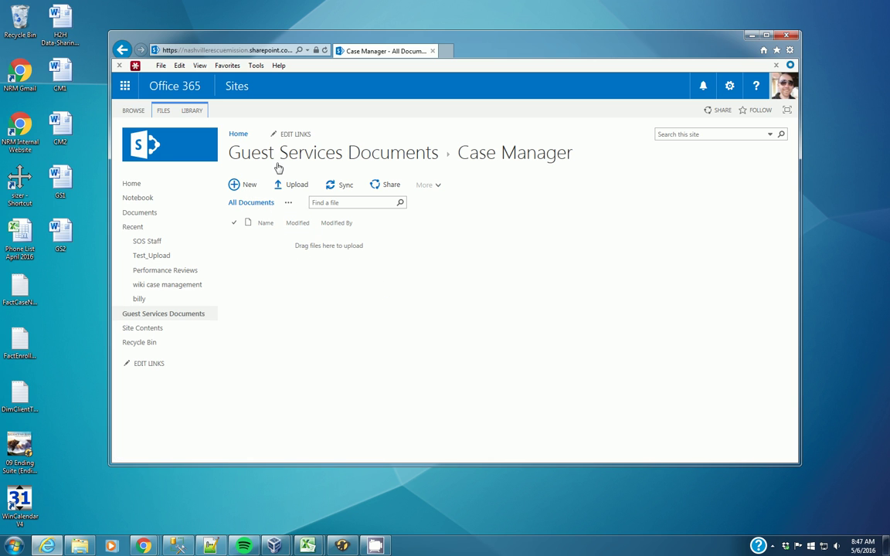
pyautogui.click(338, 156)
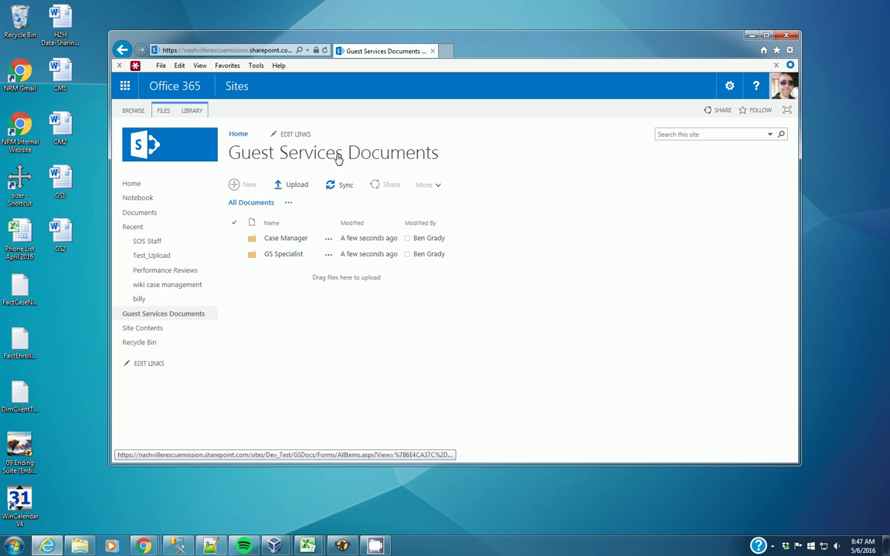
pyautogui.click(289, 257)
pyautogui.click(327, 157)
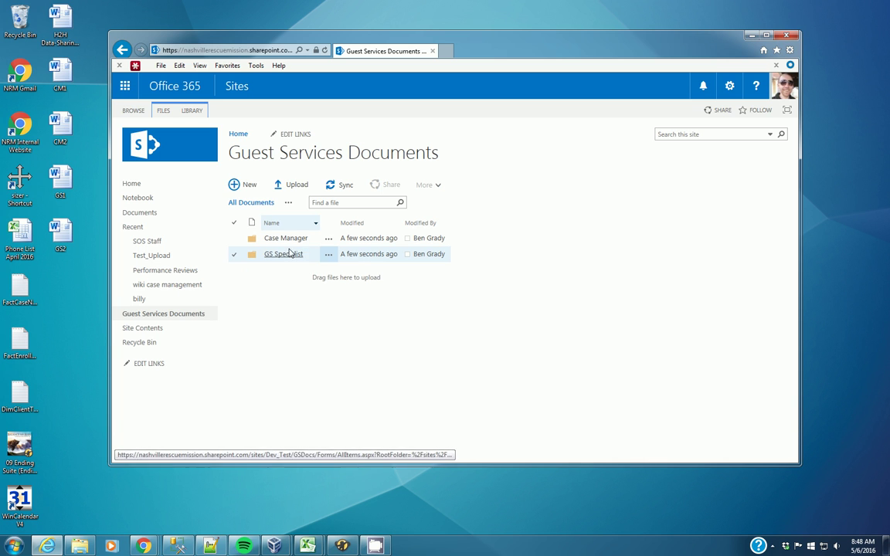
pyautogui.click(290, 253)
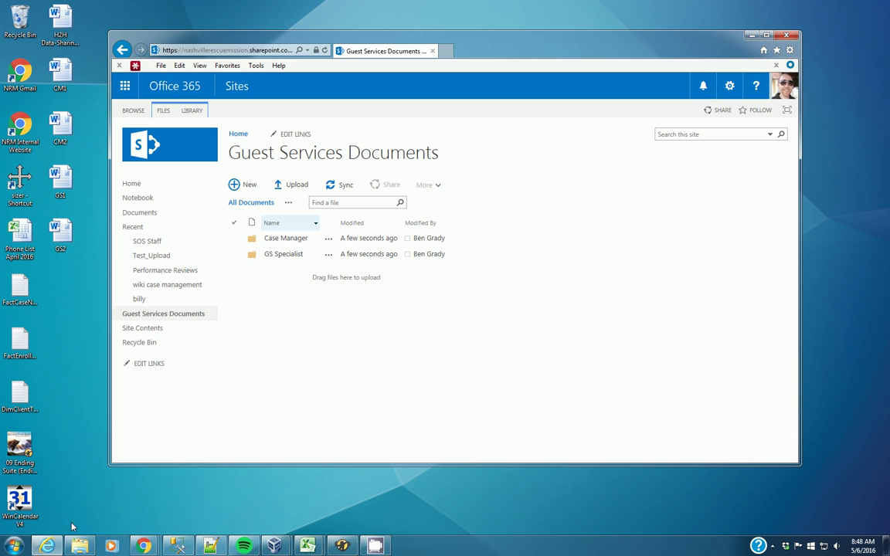
# In Explorer, browse the synced Men's Guest Services library and its Case Manager folder, then close Explorer.
pyautogui.click(80, 546)
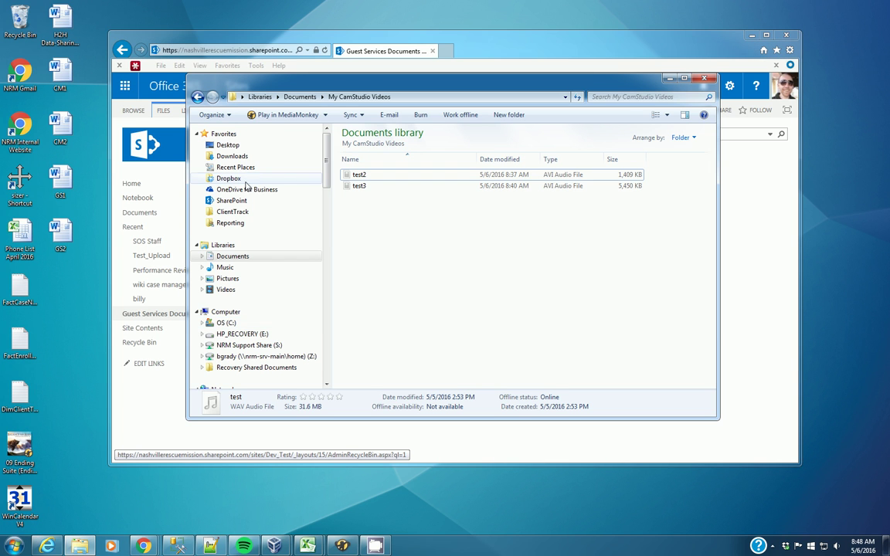
pyautogui.click(220, 189)
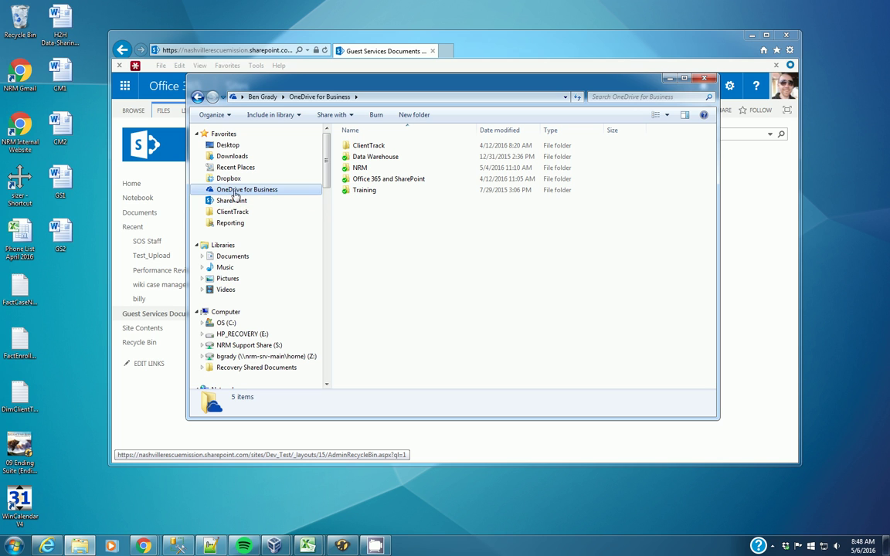
pyautogui.click(235, 200)
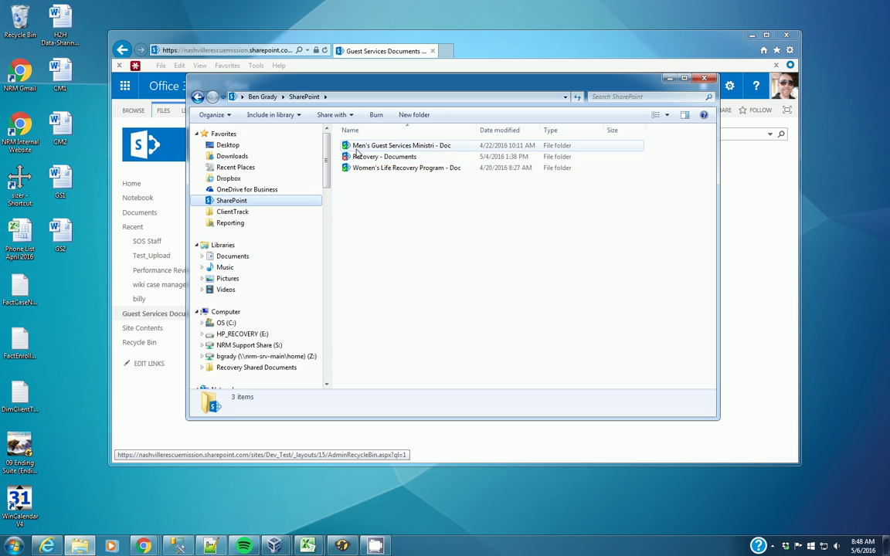
pyautogui.doubleClick(358, 146)
pyautogui.doubleClick(360, 147)
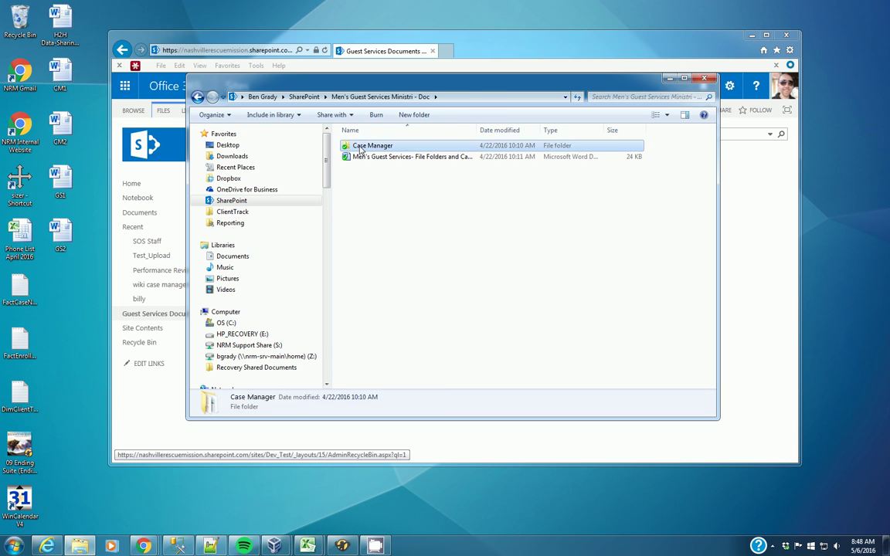
pyautogui.click(198, 98)
pyautogui.click(198, 98)
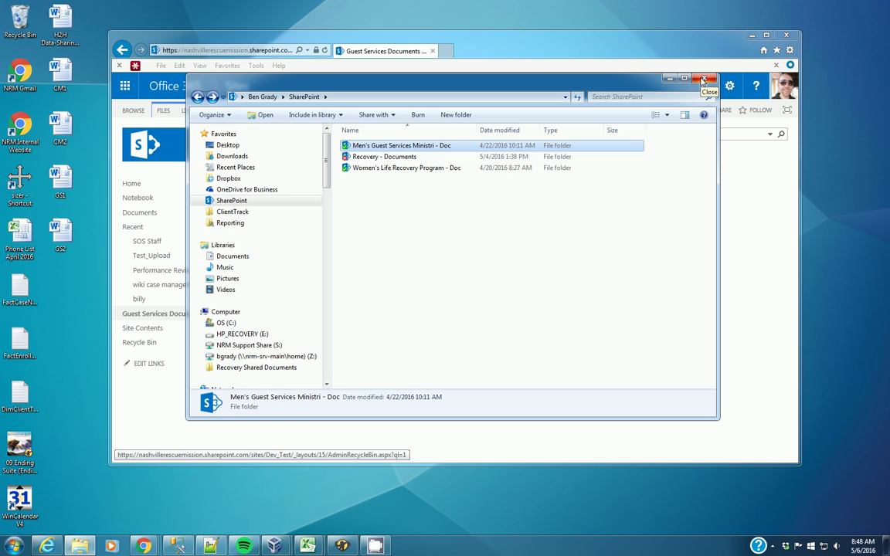
pyautogui.click(703, 80)
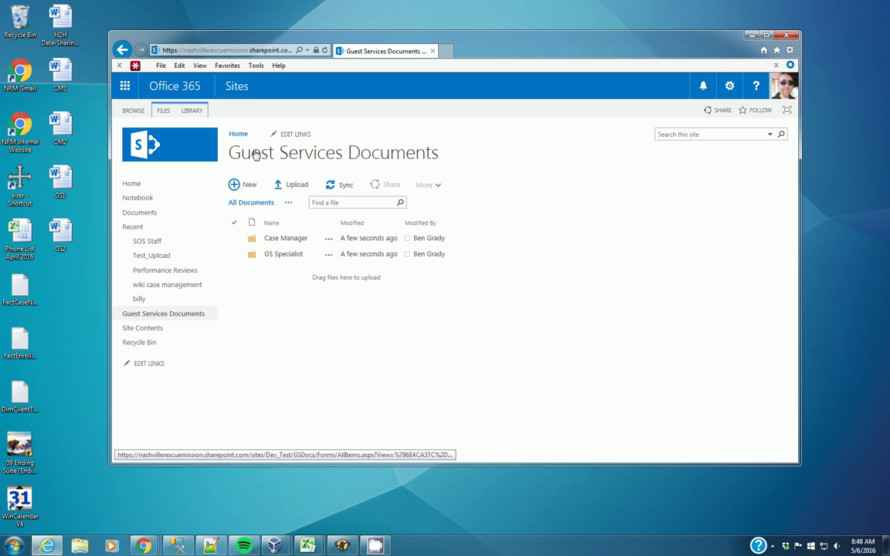
# Use Create Column on the LIBRARY ribbon to begin a new library column.
pyautogui.click(199, 113)
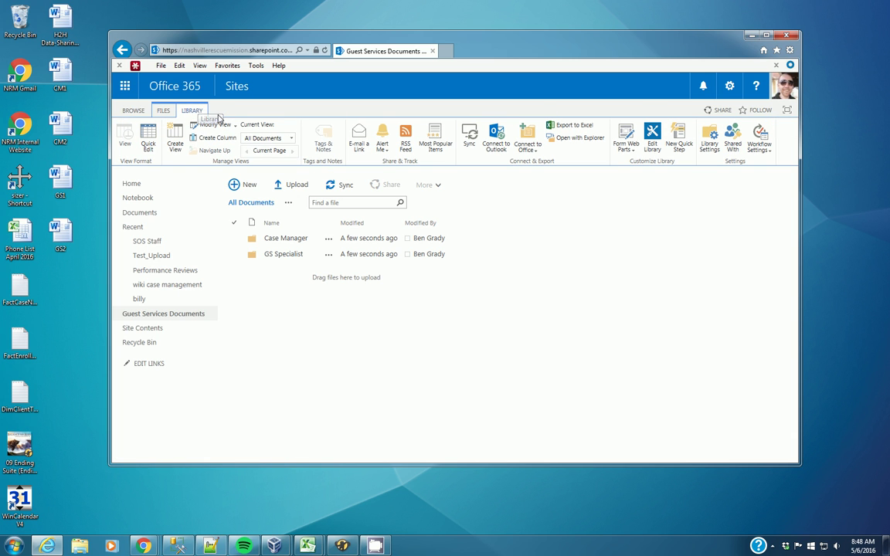
pyautogui.click(216, 140)
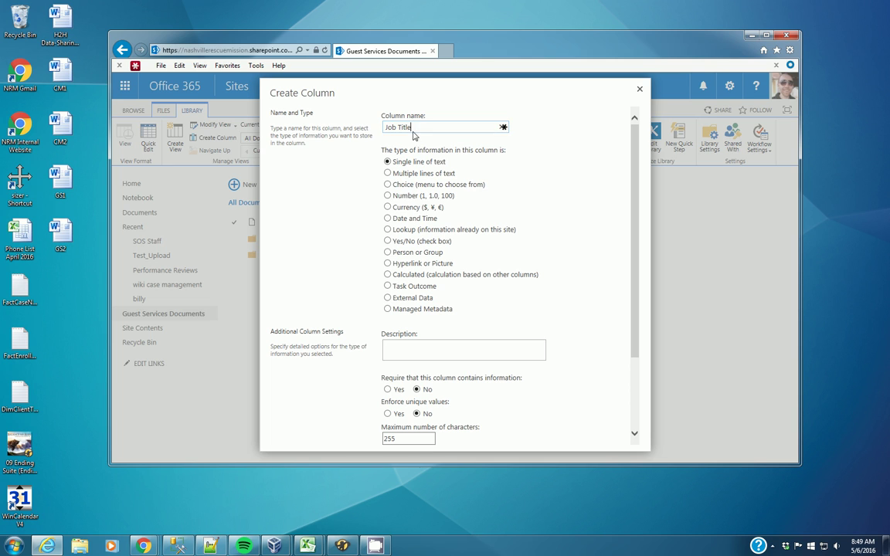
# Name the new column Job Title and set its type to Choice.
pyautogui.moveTo(413, 128); pyautogui.dragTo(359, 128)
pyautogui.write('Section')
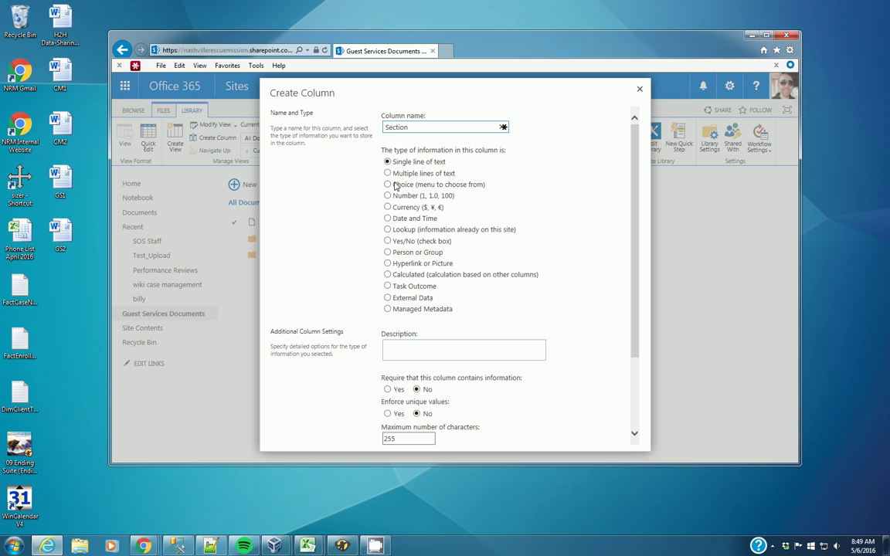
pyautogui.moveTo(421, 127); pyautogui.dragTo(386, 125)
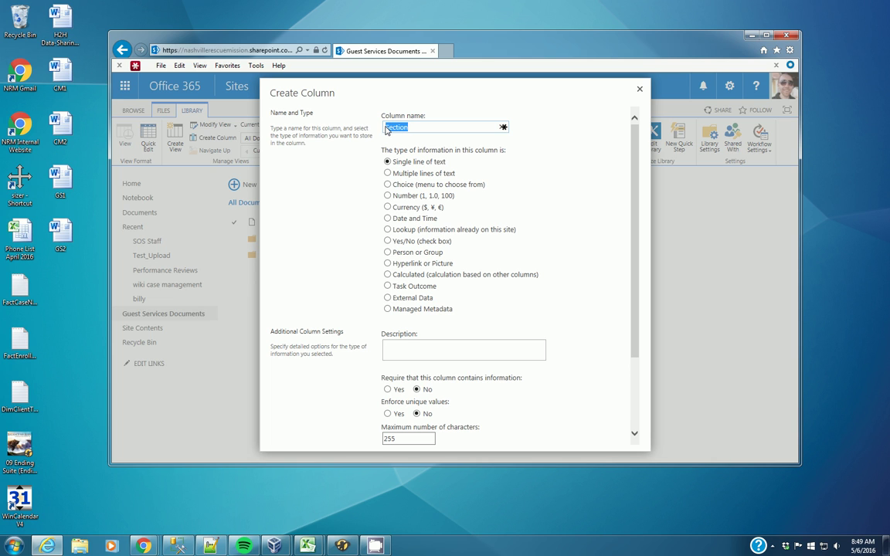
pyautogui.write('Job Title')
pyautogui.click(387, 185)
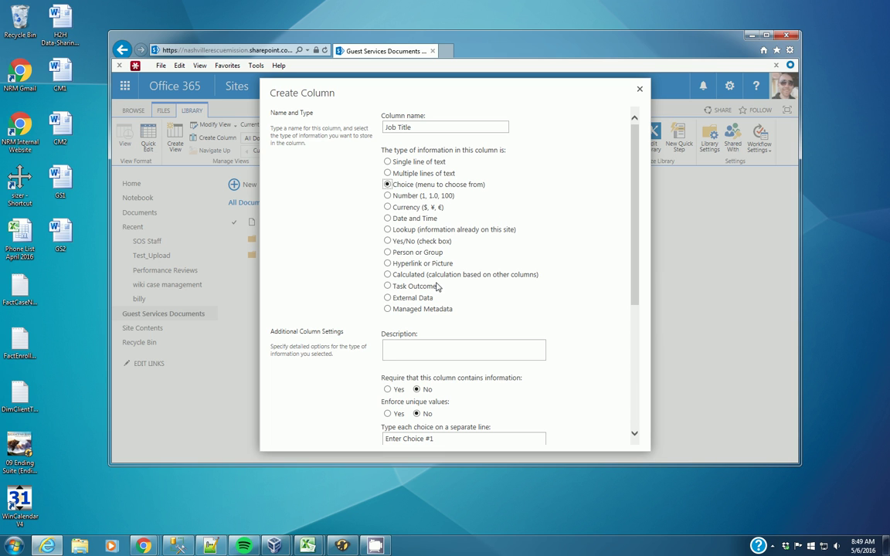
pyautogui.scroll(-3, 398, 293)
pyautogui.scroll(-4, 433, 386)
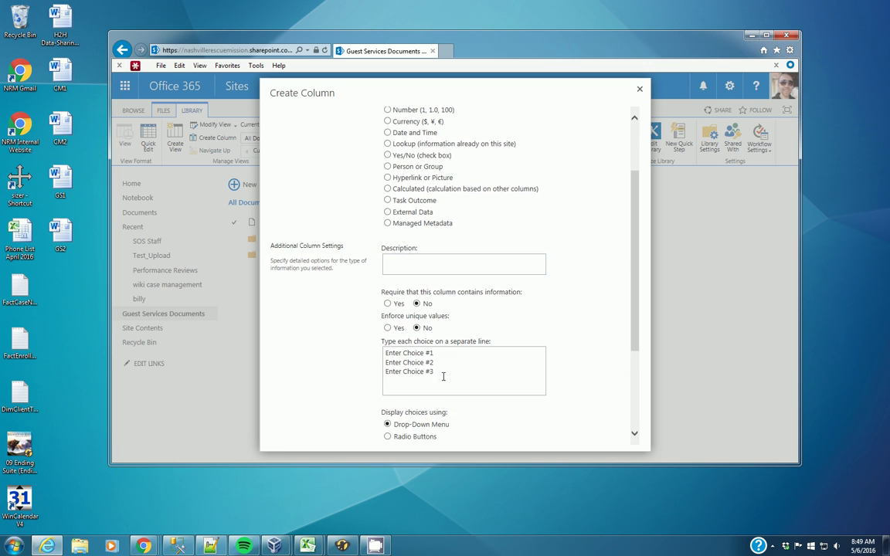
pyautogui.scroll(-2, 417, 348)
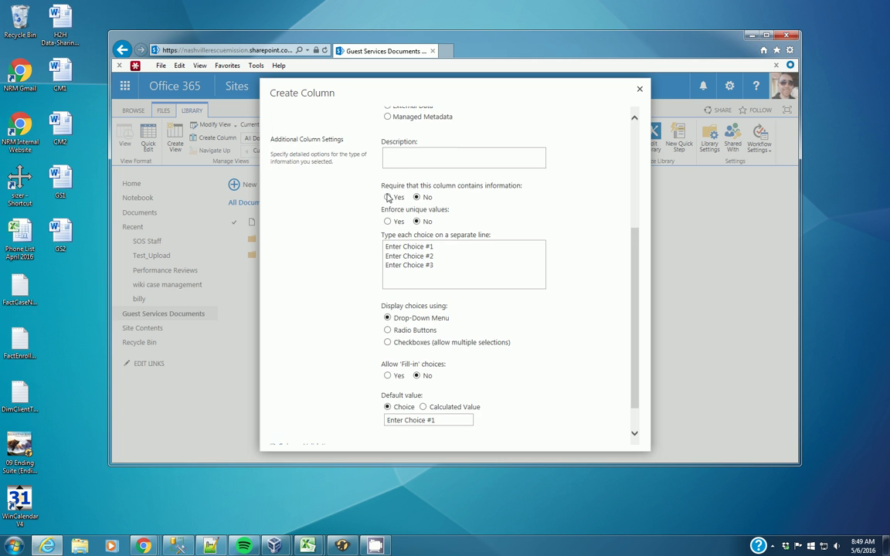
pyautogui.scroll(1, 387, 201)
pyautogui.scroll(1, 389, 238)
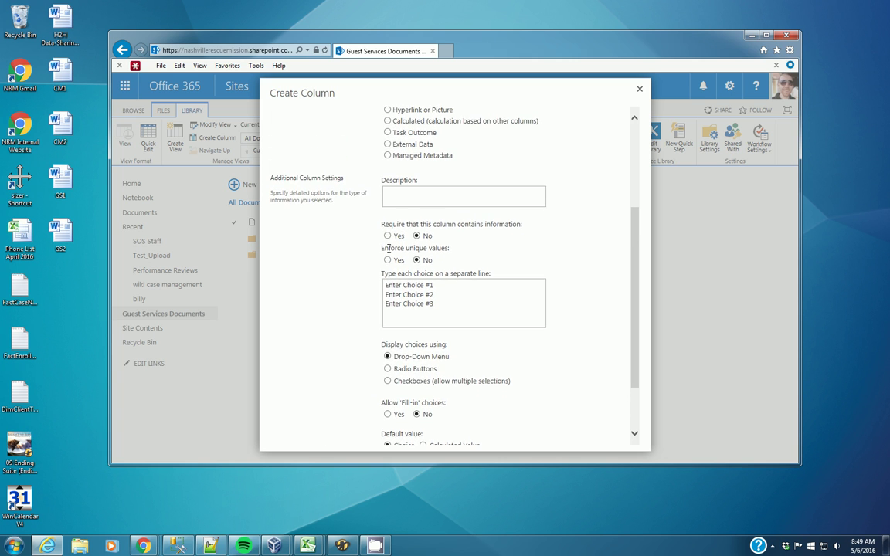
pyautogui.scroll(1, 389, 243)
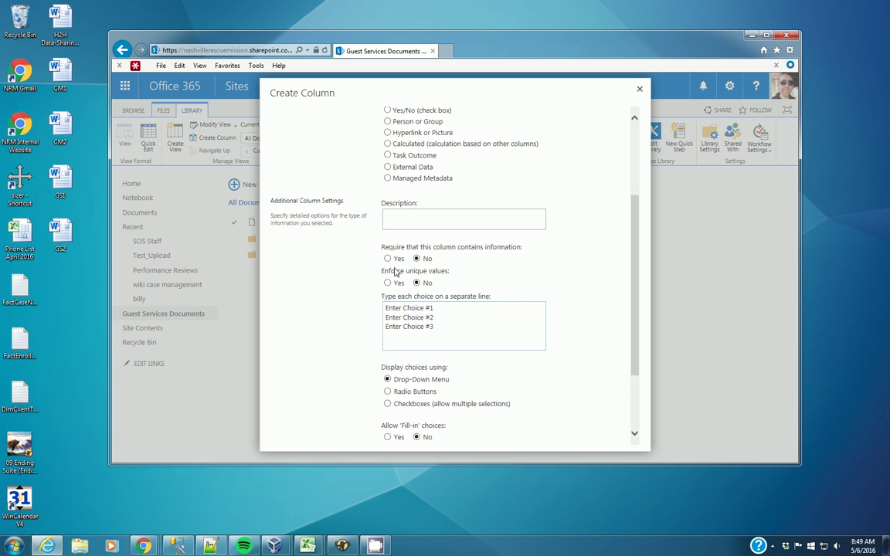
pyautogui.scroll(1, 632, 266)
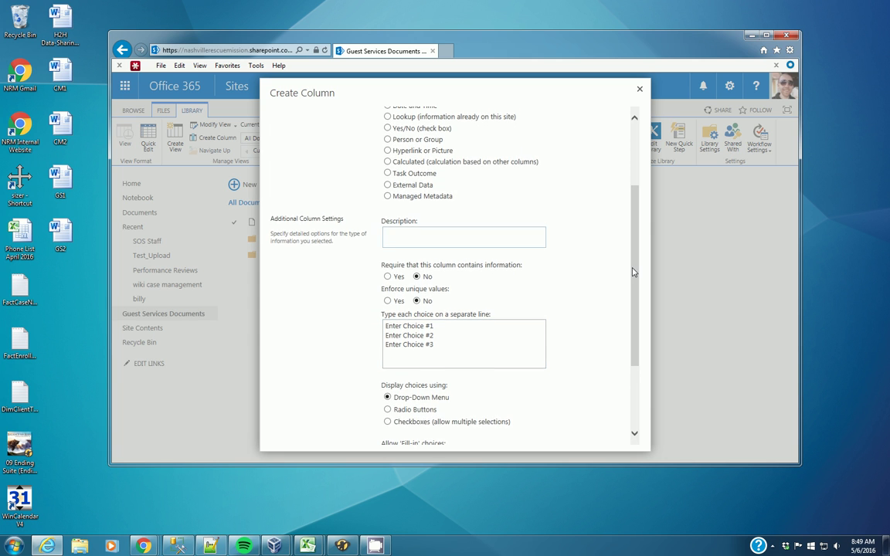
pyautogui.scroll(-1, 632, 273)
pyautogui.click(388, 175)
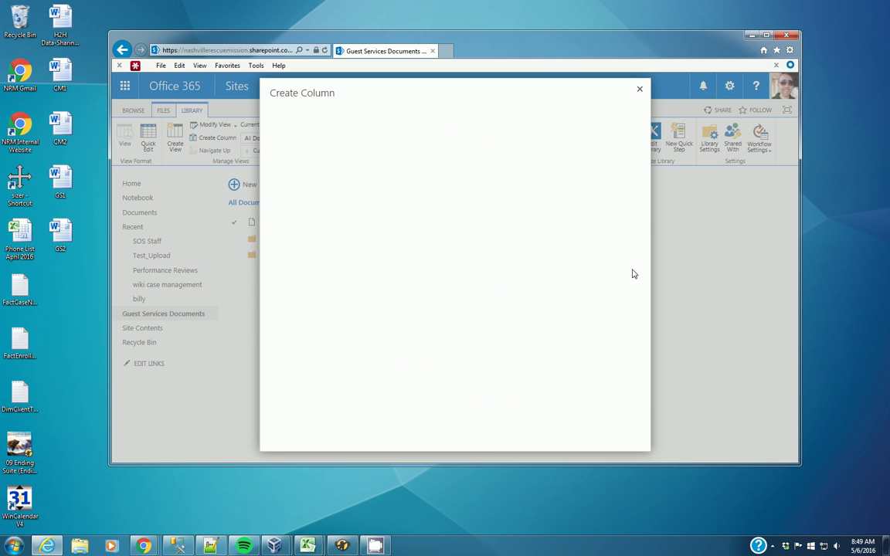
pyautogui.scroll(-1, 470, 278)
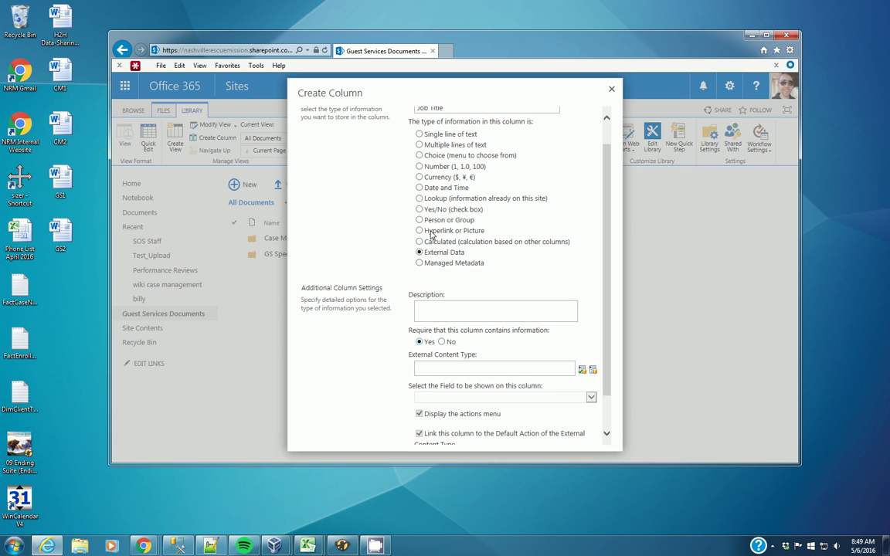
pyautogui.click(420, 155)
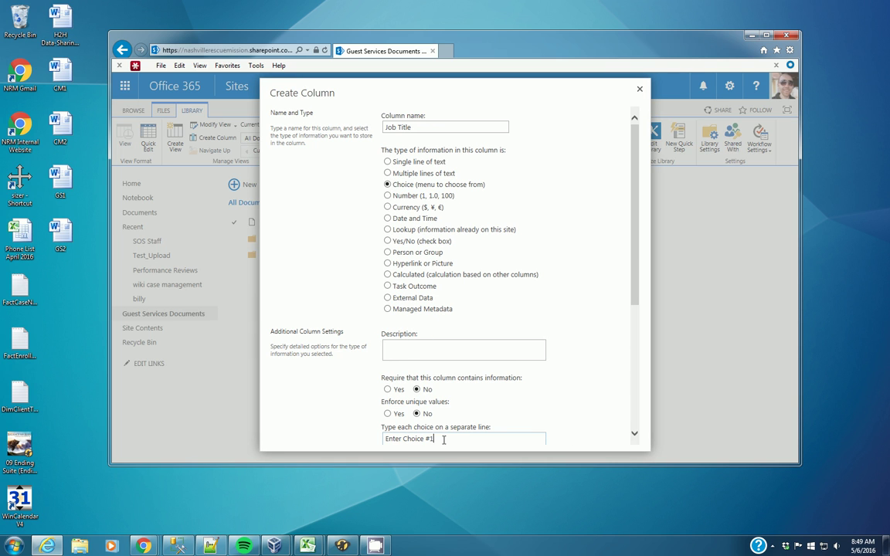
# Make Job Title required, with choices GS Specialist and Case Manager and no default value.
pyautogui.click(388, 390)
pyautogui.moveTo(441, 438); pyautogui.dragTo(441, 441)
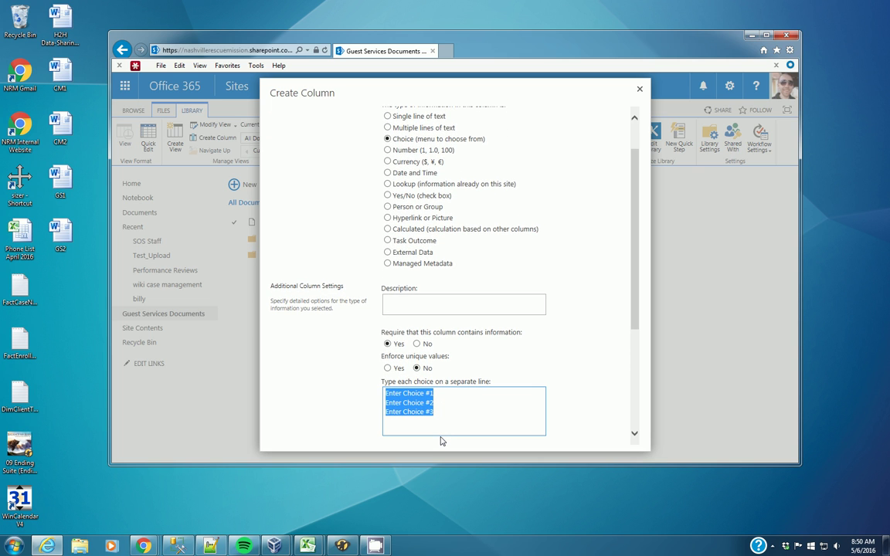
pyautogui.write('GS Spec')
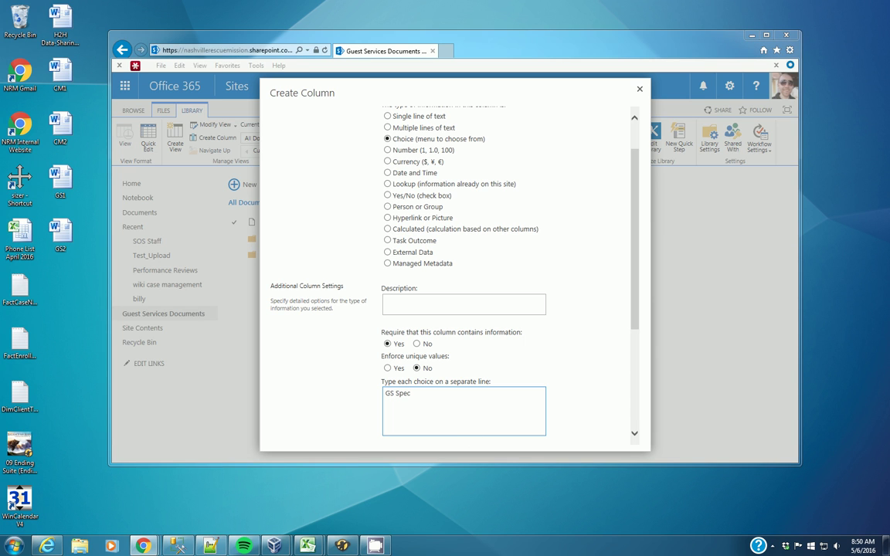
pyautogui.click(428, 391)
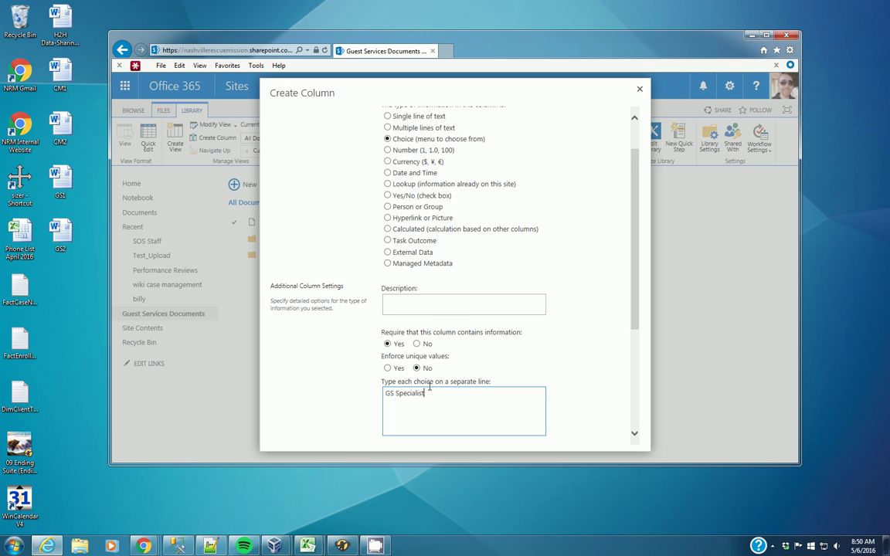
pyautogui.scroll(-1, 429, 390)
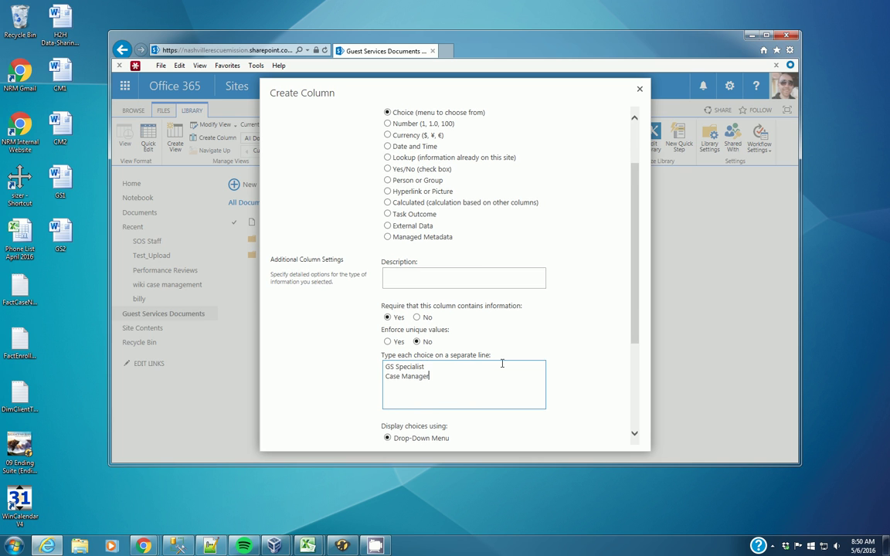
pyautogui.scroll(-2, 463, 357)
pyautogui.scroll(-1, 458, 352)
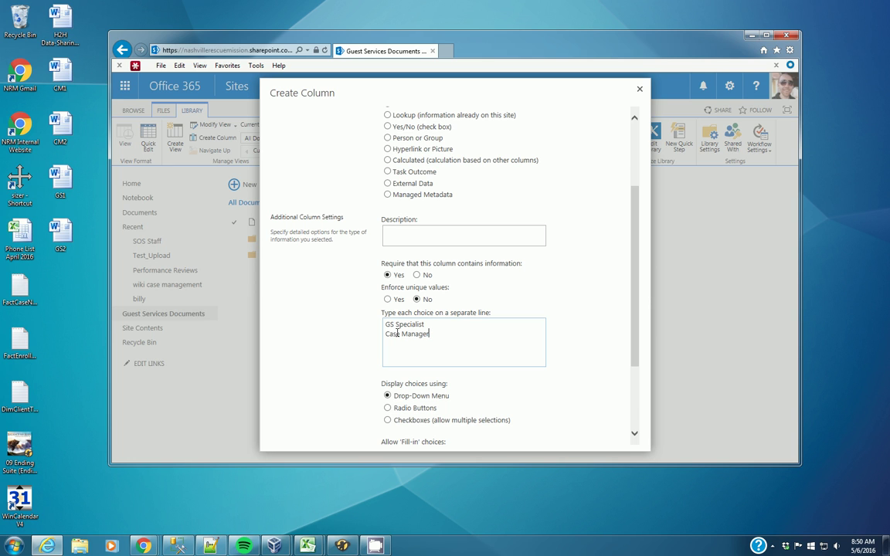
pyautogui.scroll(-2, 398, 334)
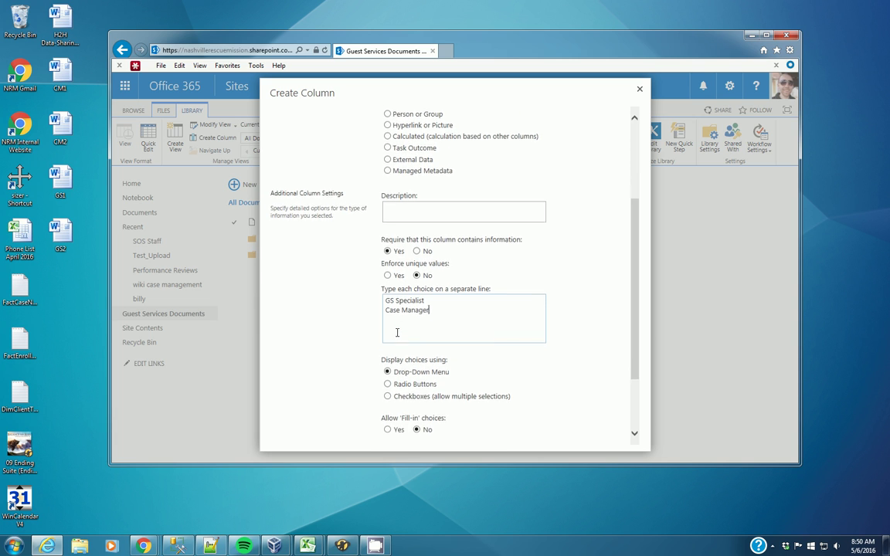
pyautogui.scroll(-2, 404, 371)
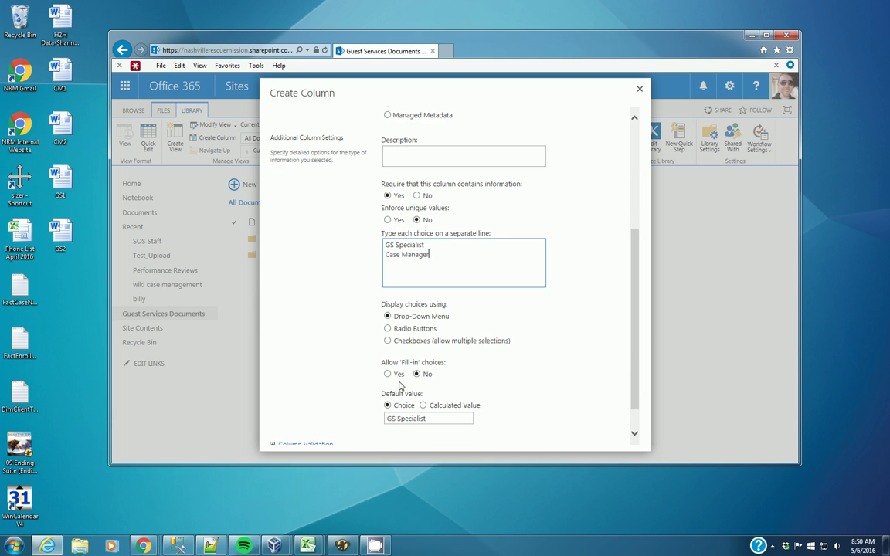
pyautogui.scroll(-1, 401, 383)
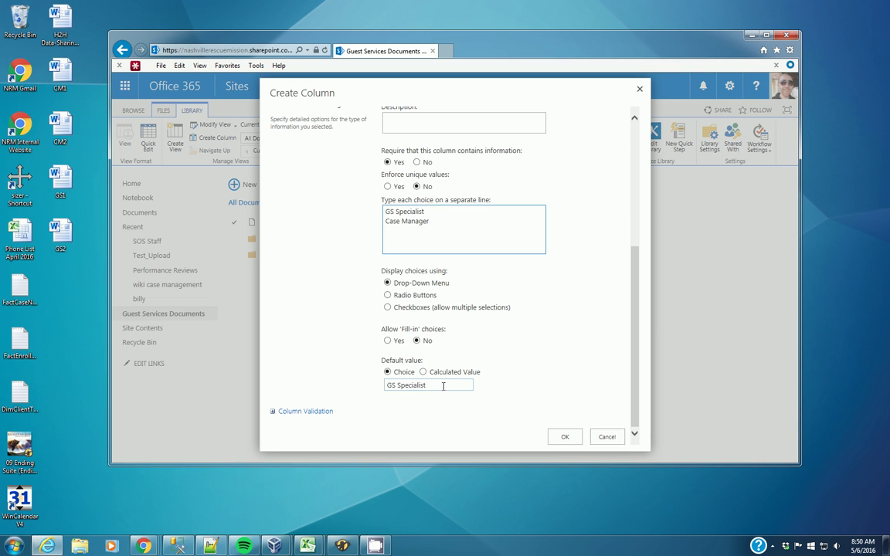
pyautogui.click(454, 386)
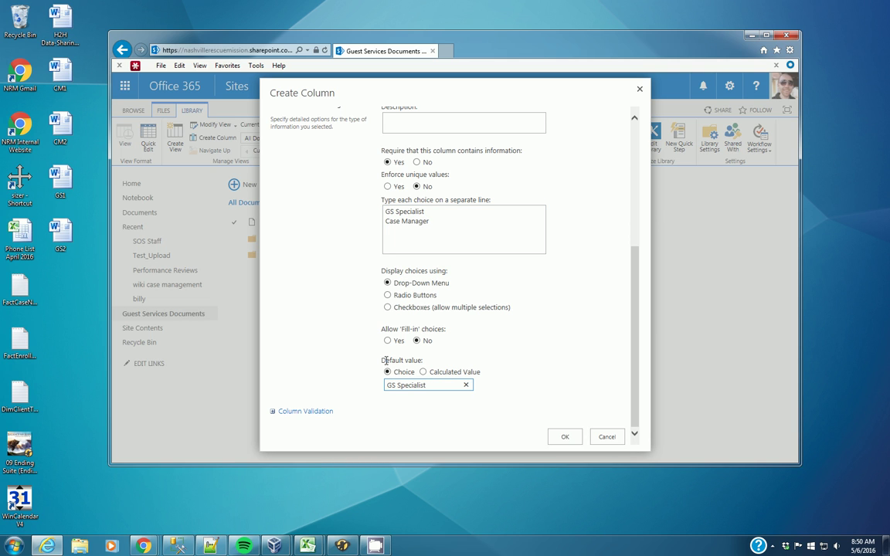
pyautogui.click(465, 386)
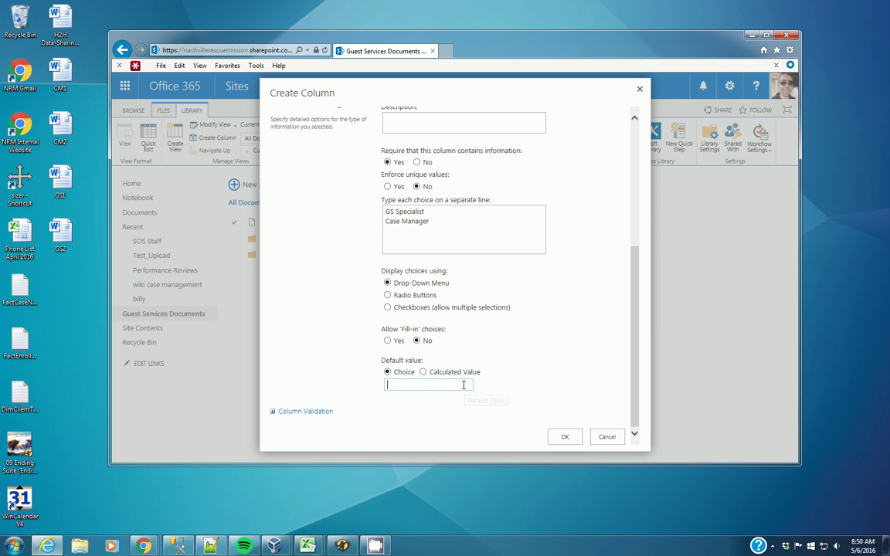
# Save the Job Title column, then go to the library's settings page.
pyautogui.click(564, 438)
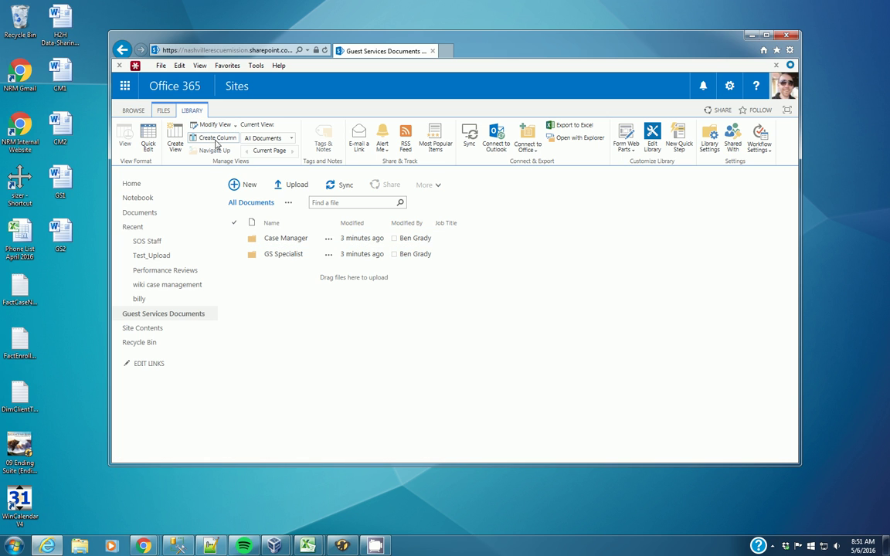
pyautogui.click(175, 140)
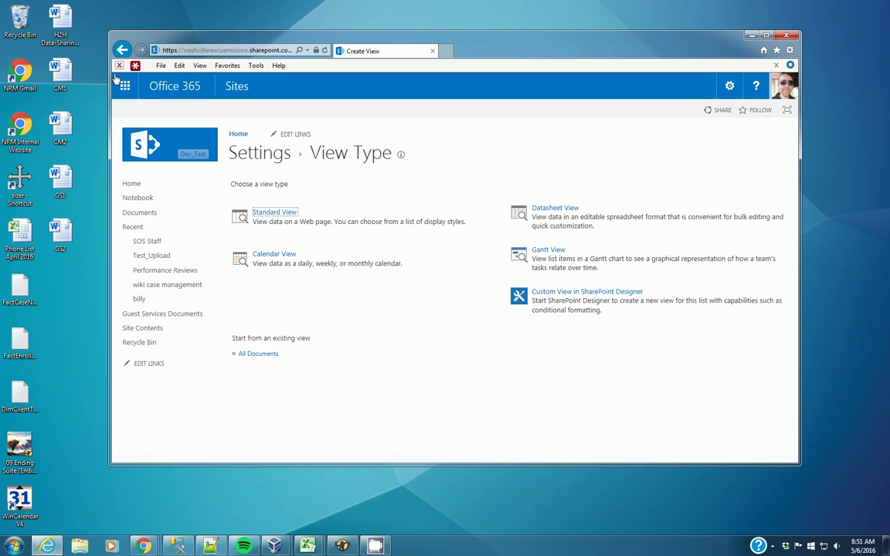
pyautogui.click(121, 50)
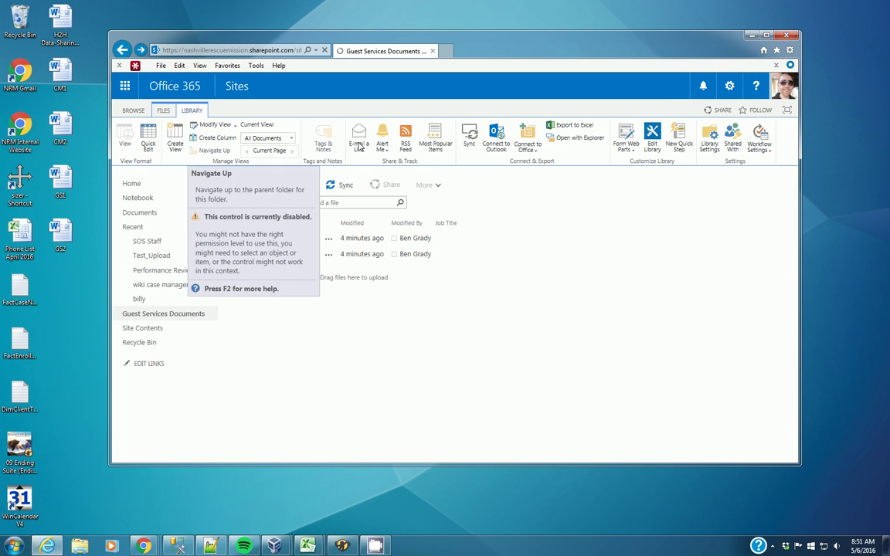
pyautogui.click(711, 143)
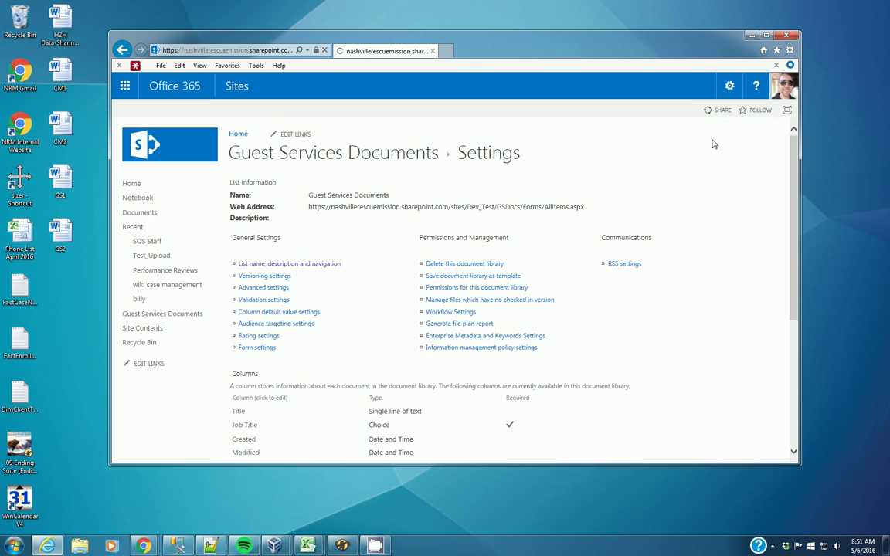
# Open Column default value settings from the Guest Services Documents settings page.
pyautogui.click(282, 263)
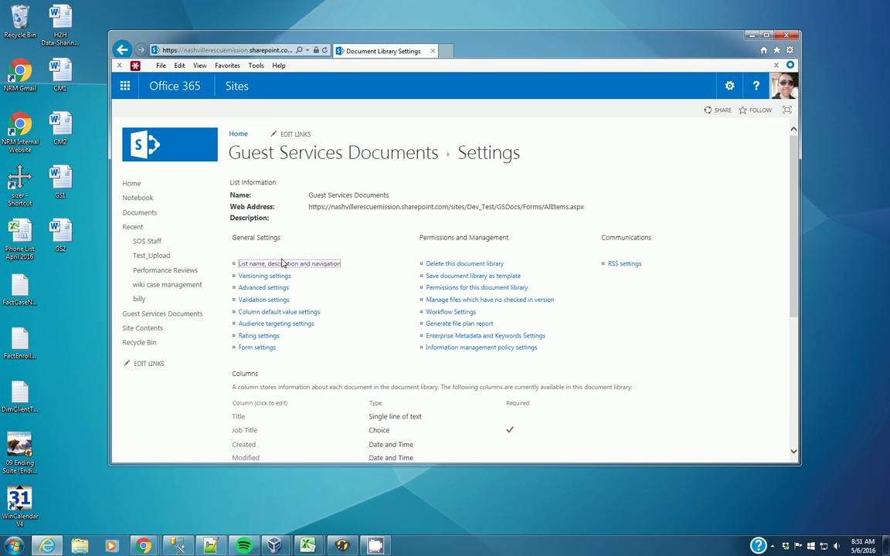
pyautogui.click(277, 313)
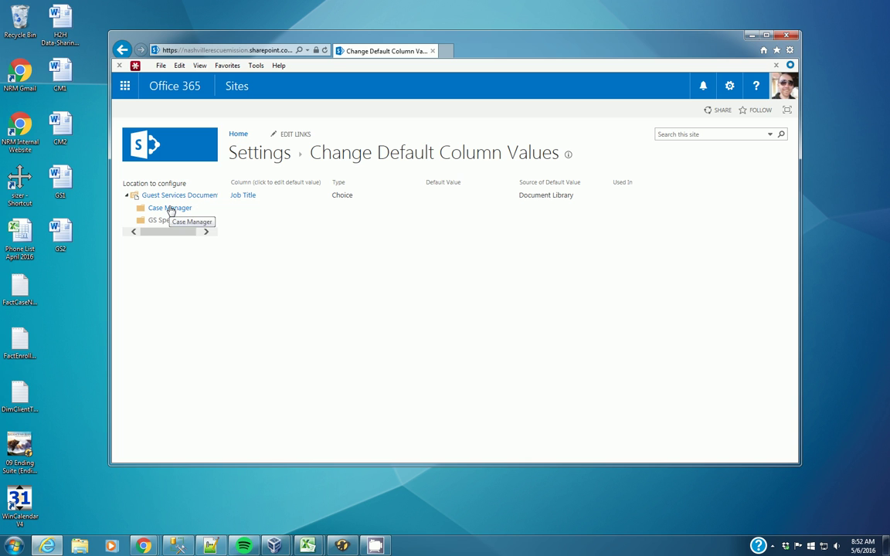
# Give the Case Manager folder a Job Title default of Case Manager.
pyautogui.click(171, 210)
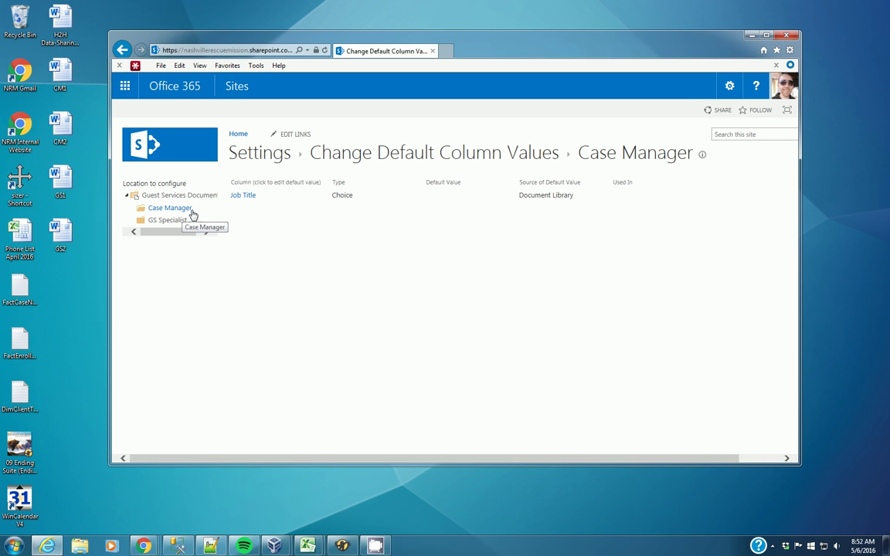
pyautogui.click(244, 196)
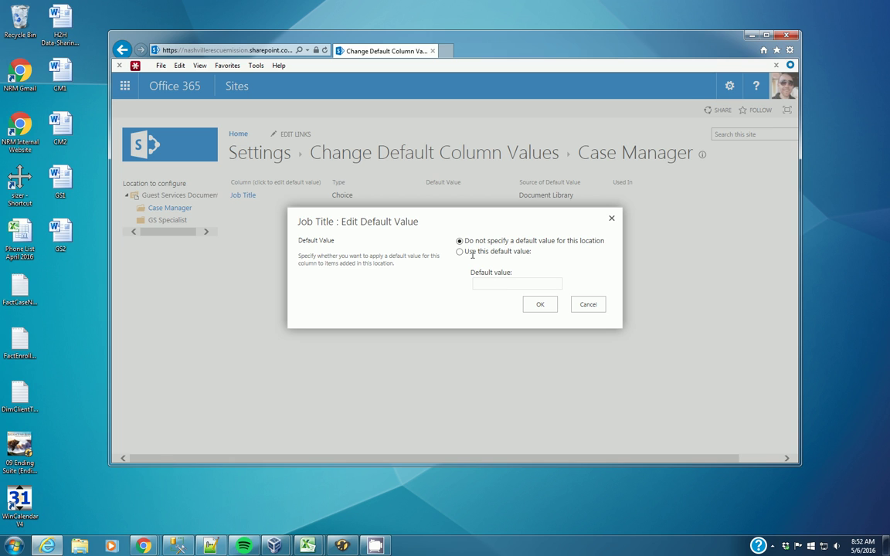
pyautogui.click(460, 253)
pyautogui.click(538, 305)
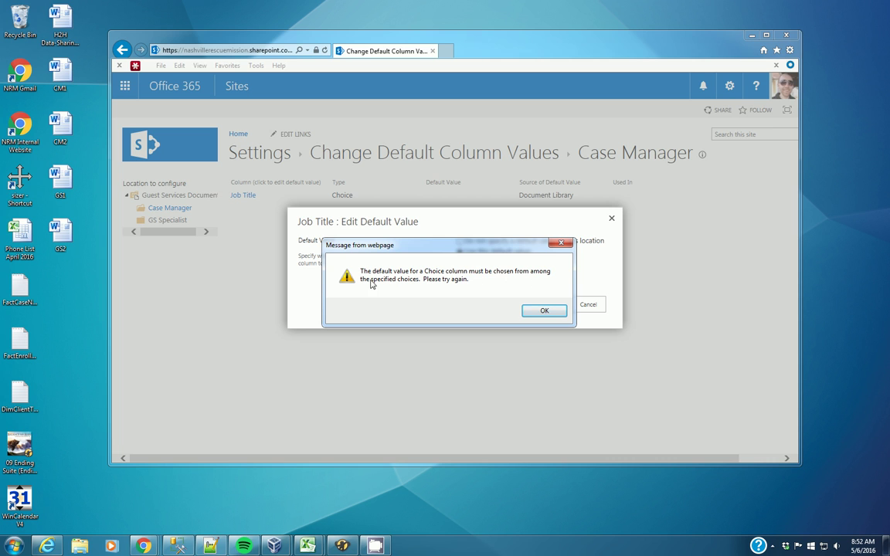
pyautogui.click(533, 309)
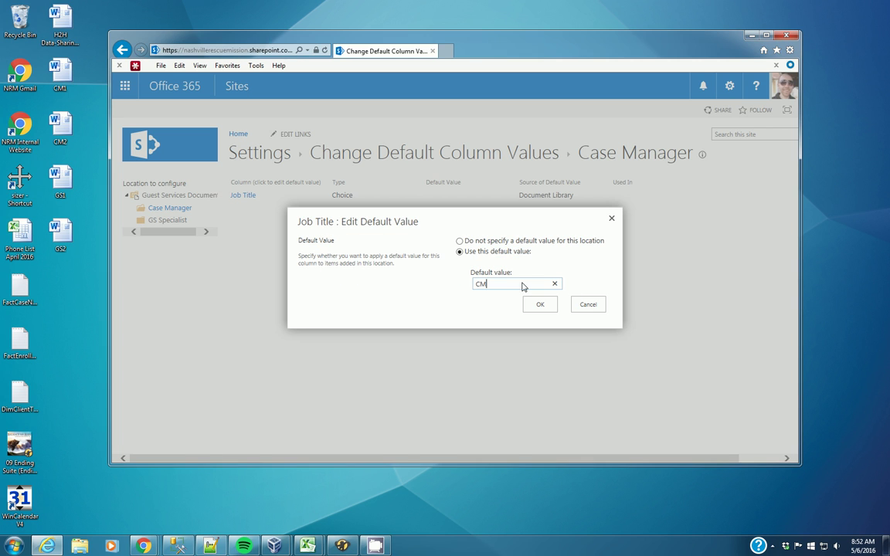
pyautogui.moveTo(499, 281); pyautogui.dragTo(473, 284)
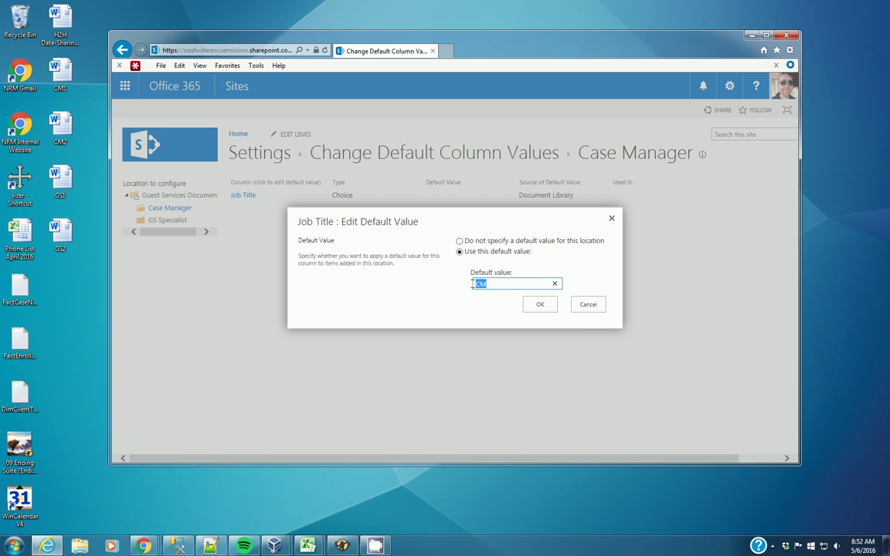
pyautogui.write('C')
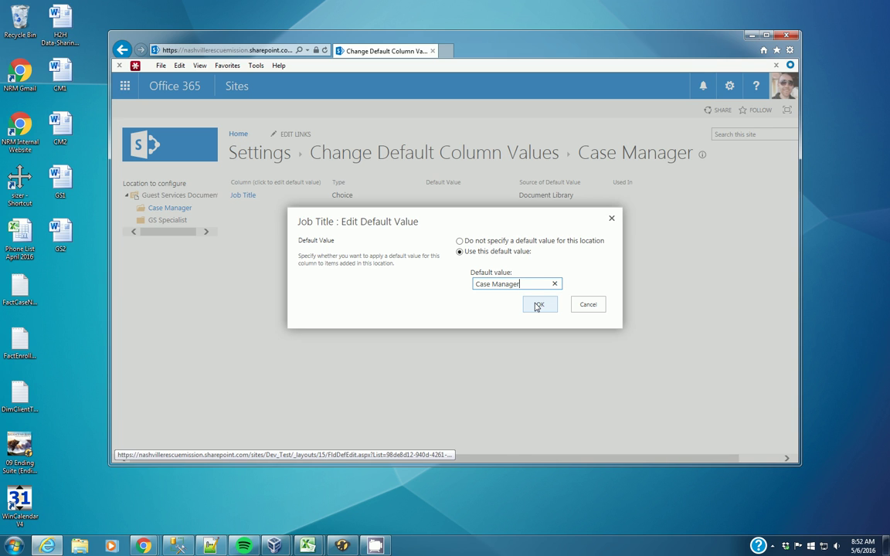
pyautogui.click(539, 305)
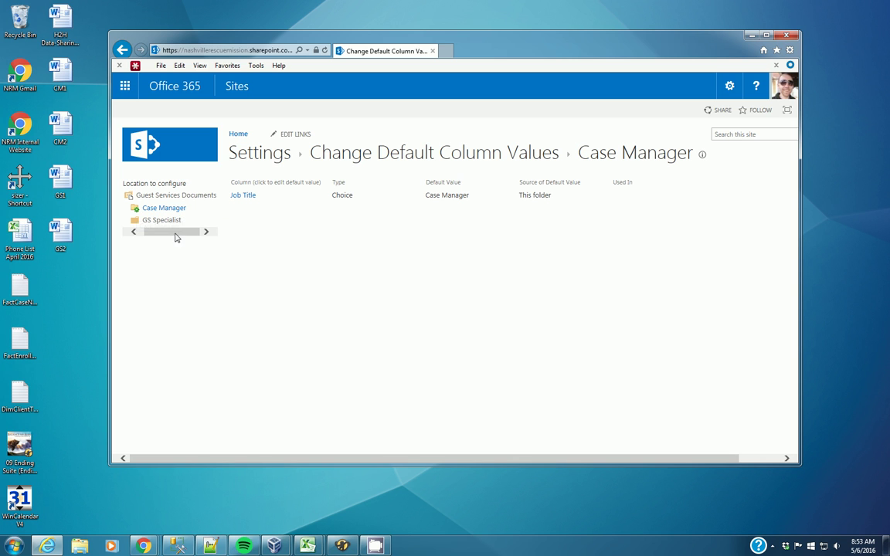
# Set GS Specialist as the default Job Title value for the GS Specialist folder.
pyautogui.click(138, 223)
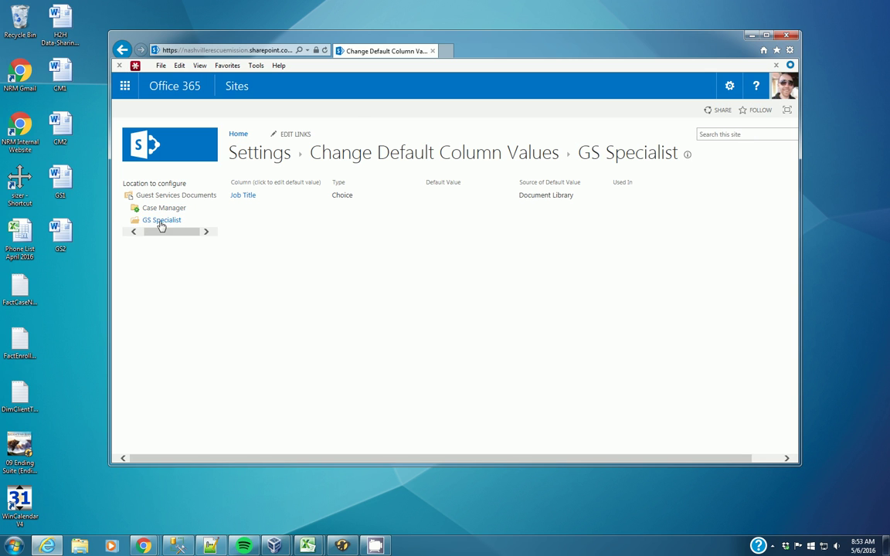
pyautogui.click(237, 199)
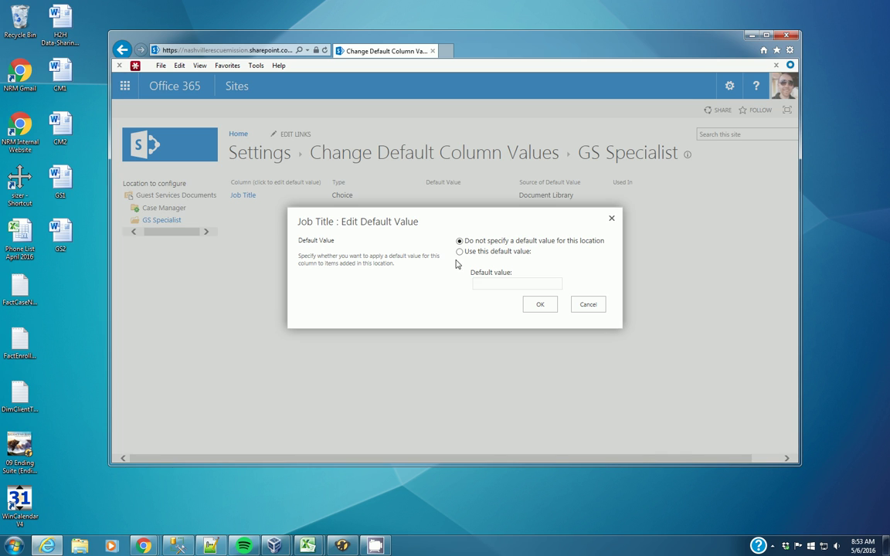
pyautogui.click(460, 252)
pyautogui.click(538, 305)
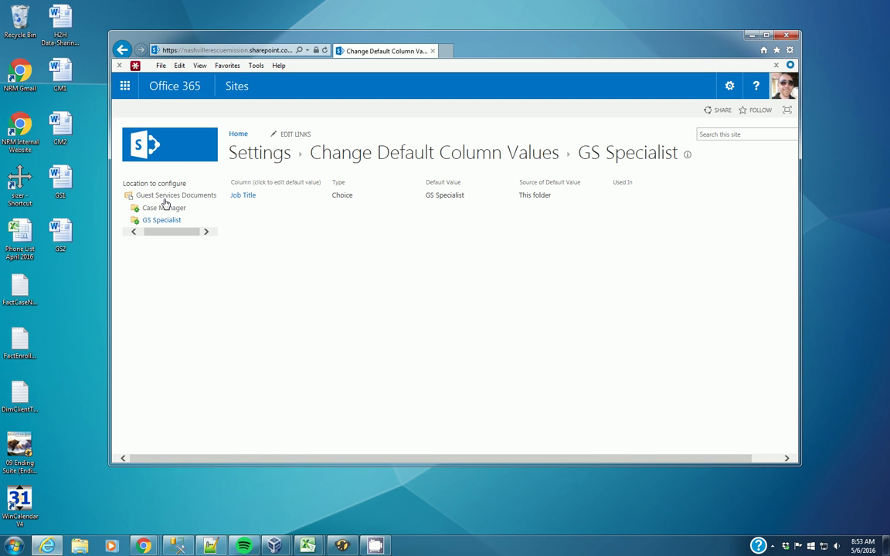
# Go back to the Guest Services Documents library and open the Case Manager folder.
pyautogui.click(281, 159)
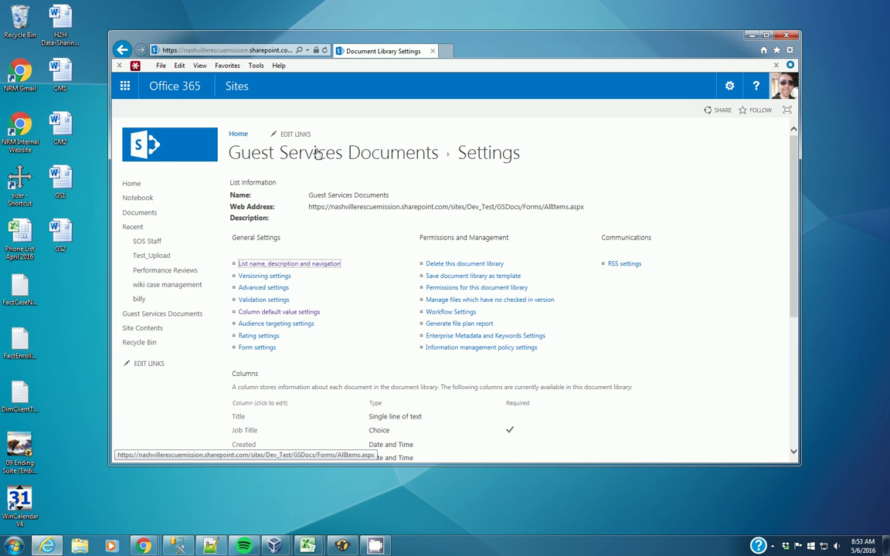
pyautogui.click(298, 154)
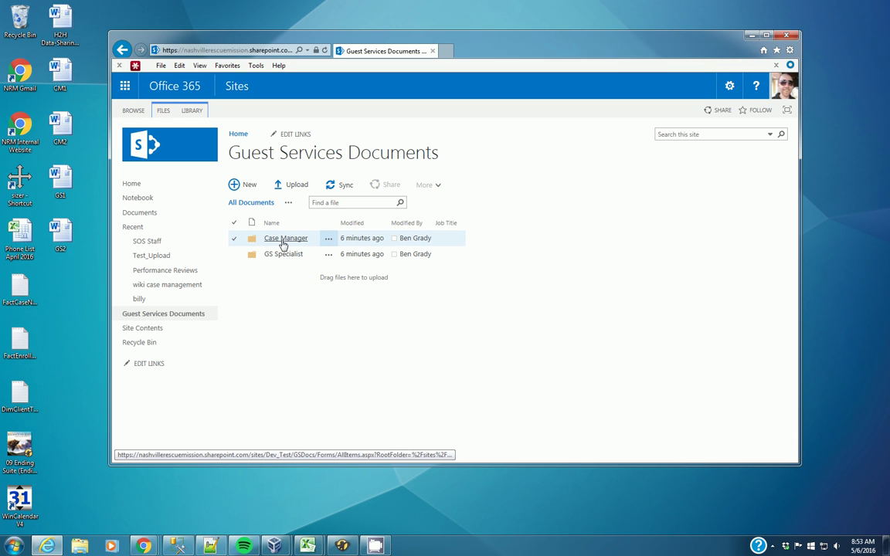
pyautogui.click(283, 242)
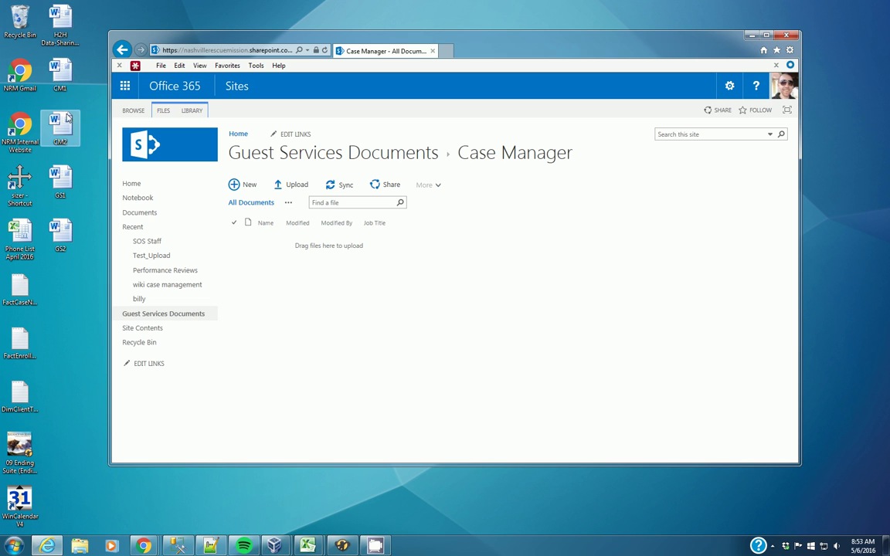
# Upload CM1 and CM2 from the desktop into the Case Manager folder.
pyautogui.moveTo(93, 73); pyautogui.dragTo(51, 115)
pyautogui.moveTo(59, 73); pyautogui.dragTo(322, 244)
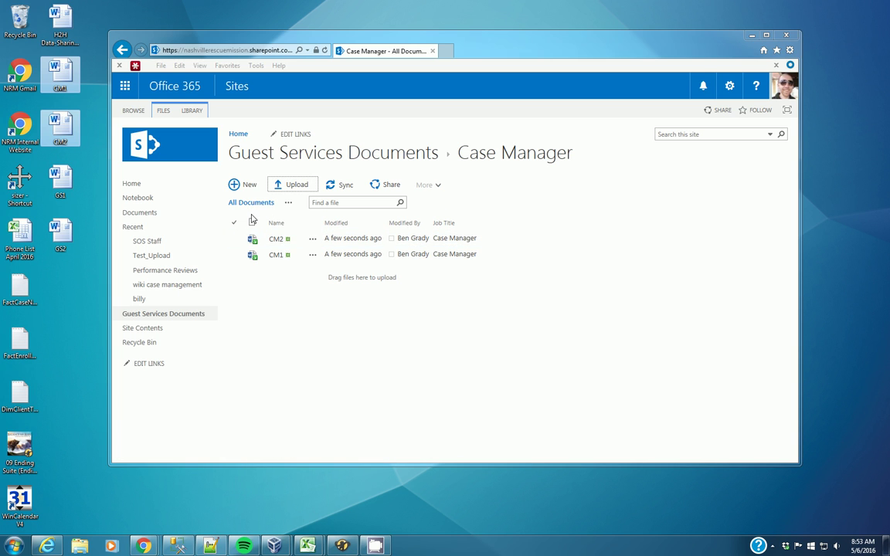
pyautogui.click(193, 110)
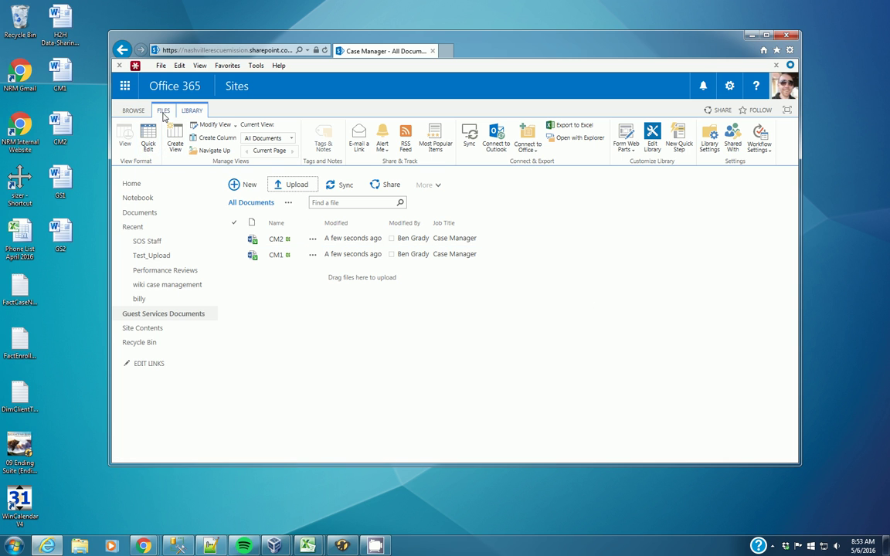
pyautogui.click(133, 110)
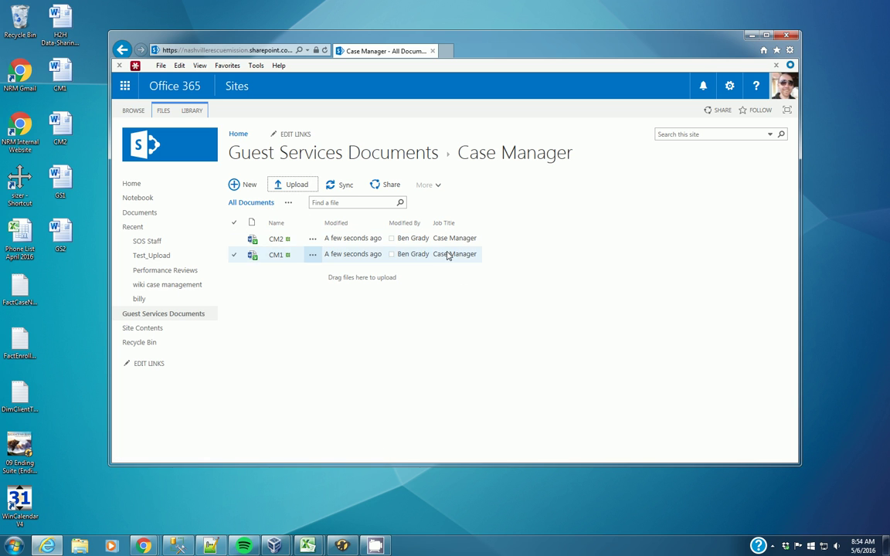
pyautogui.click(190, 112)
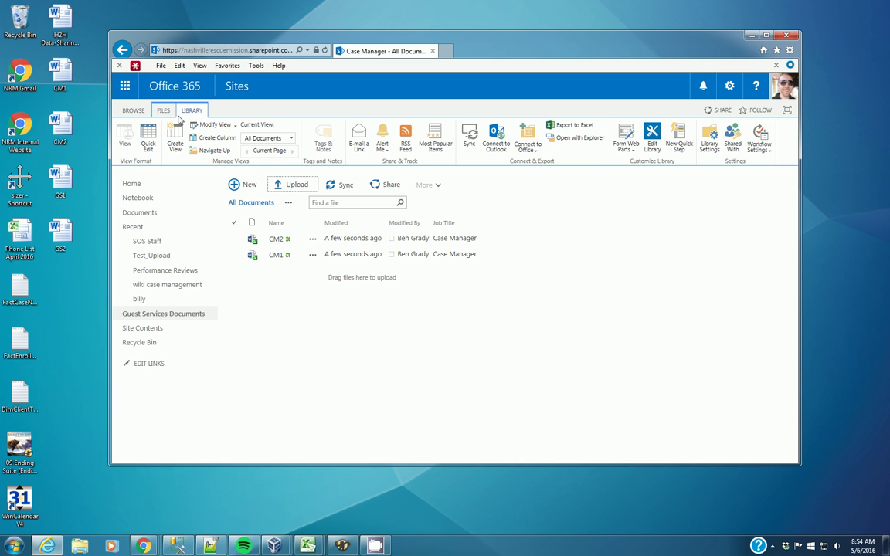
pyautogui.click(147, 139)
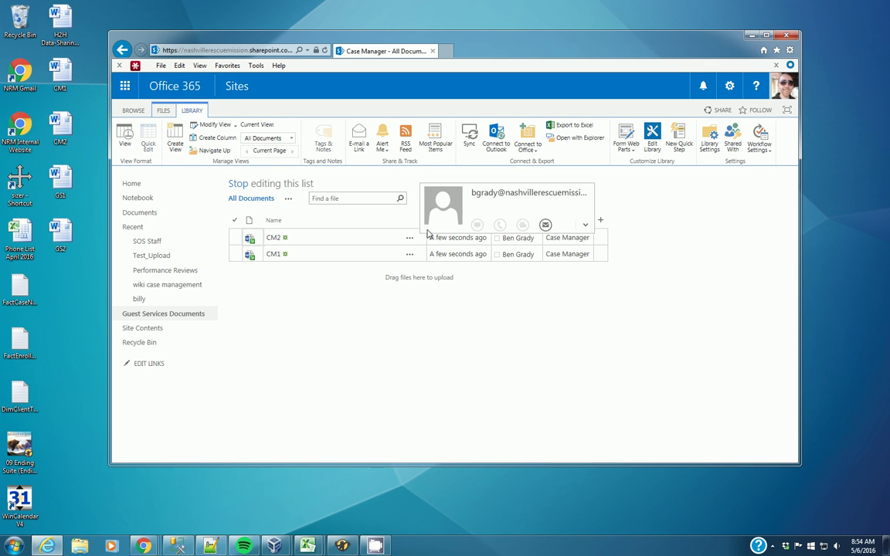
pyautogui.click(571, 239)
pyautogui.click(574, 240)
pyautogui.click(587, 237)
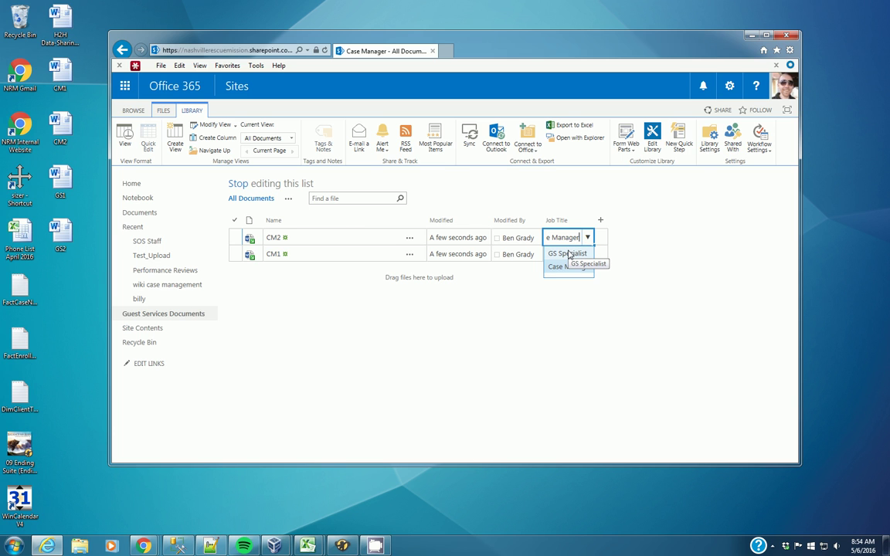
pyautogui.click(569, 254)
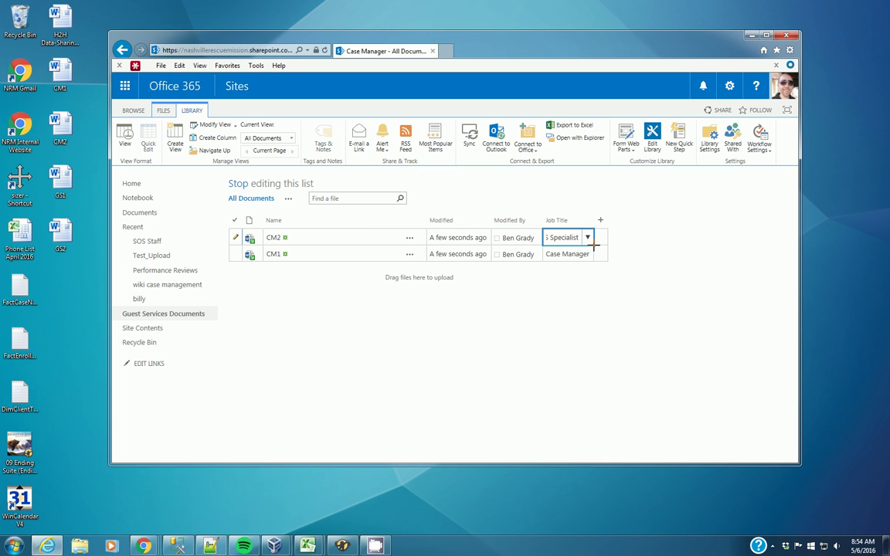
pyautogui.moveTo(593, 245); pyautogui.dragTo(594, 255)
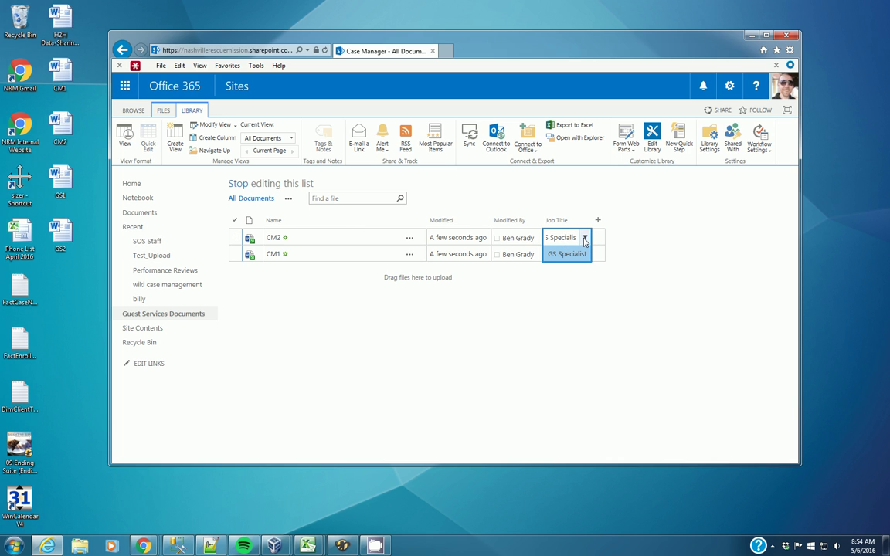
pyautogui.click(585, 238)
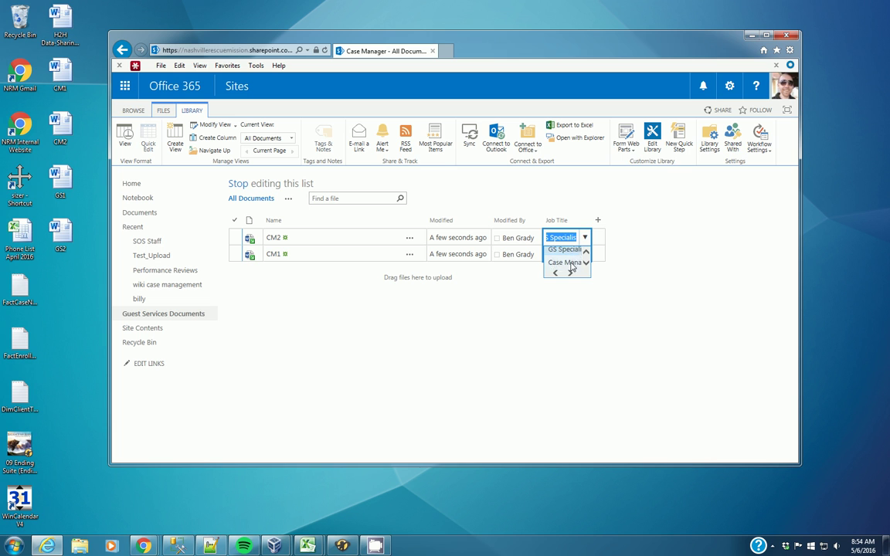
pyautogui.click(571, 262)
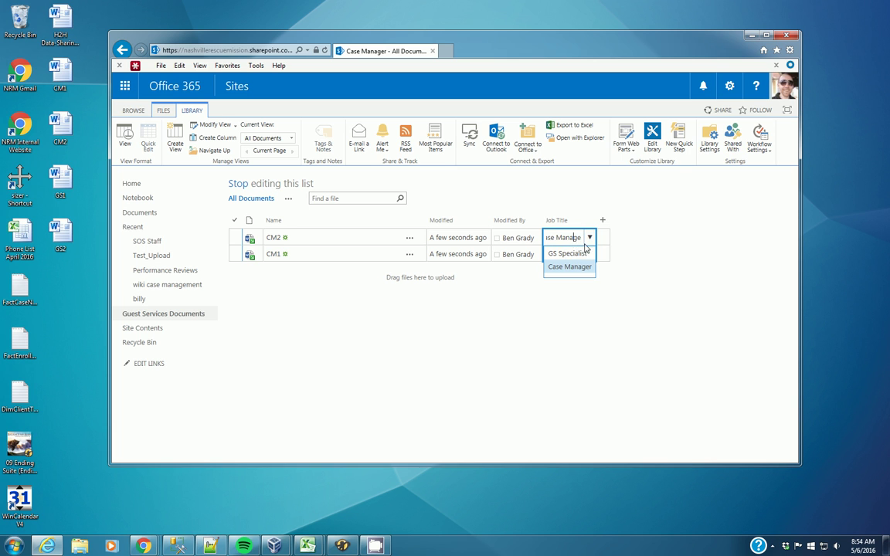
pyautogui.click(587, 256)
pyautogui.click(592, 259)
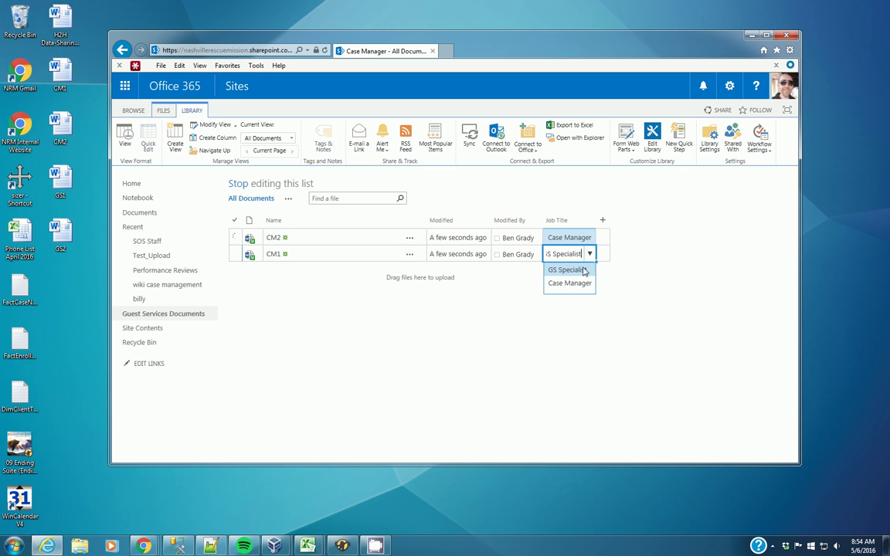
pyautogui.click(584, 284)
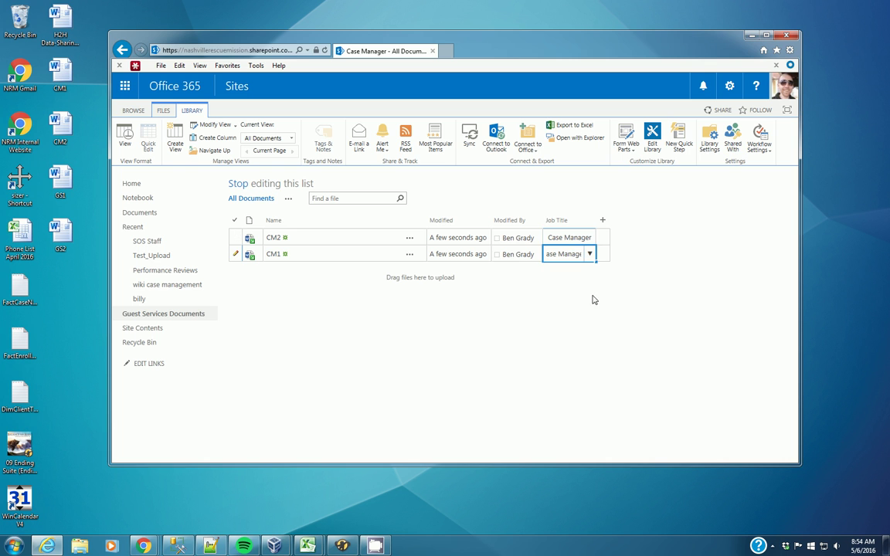
pyautogui.click(236, 184)
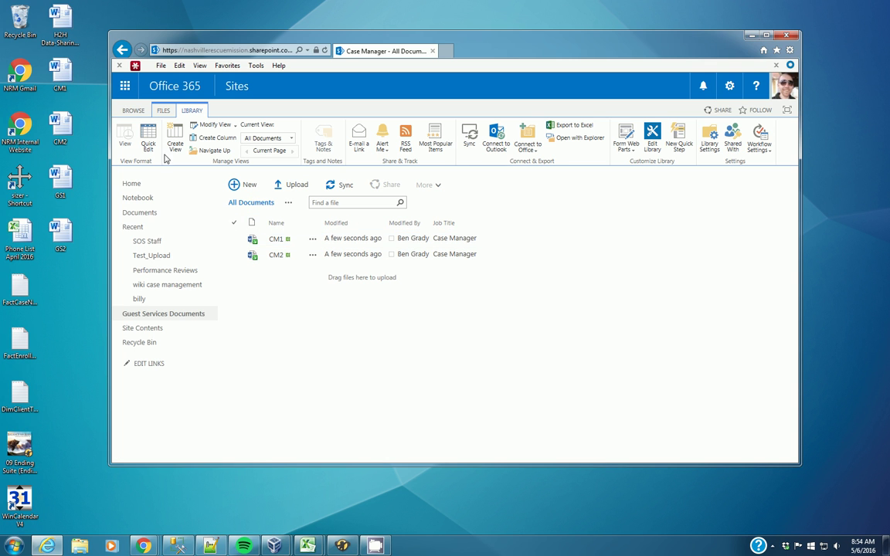
pyautogui.click(133, 110)
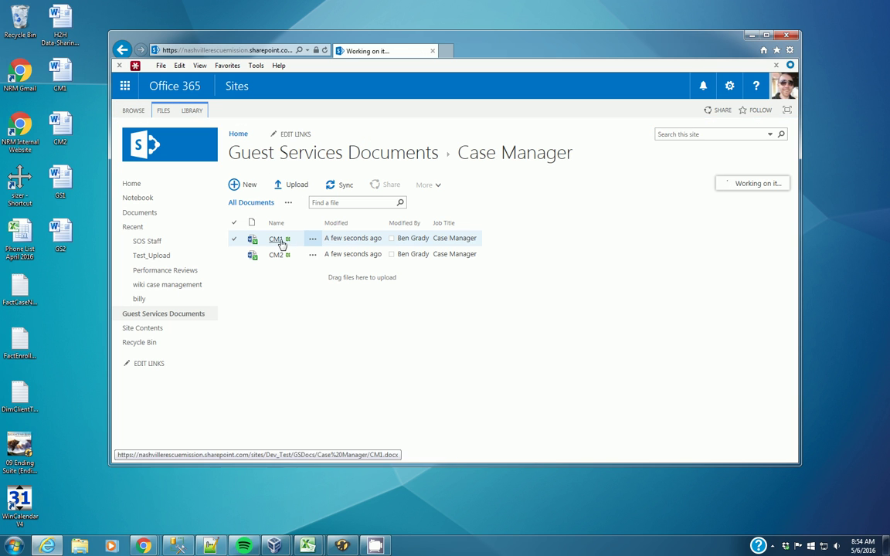
# Upload GS1 and GS2 from the desktop into the GS Specialist folder.
pyautogui.click(286, 261)
pyautogui.click(284, 256)
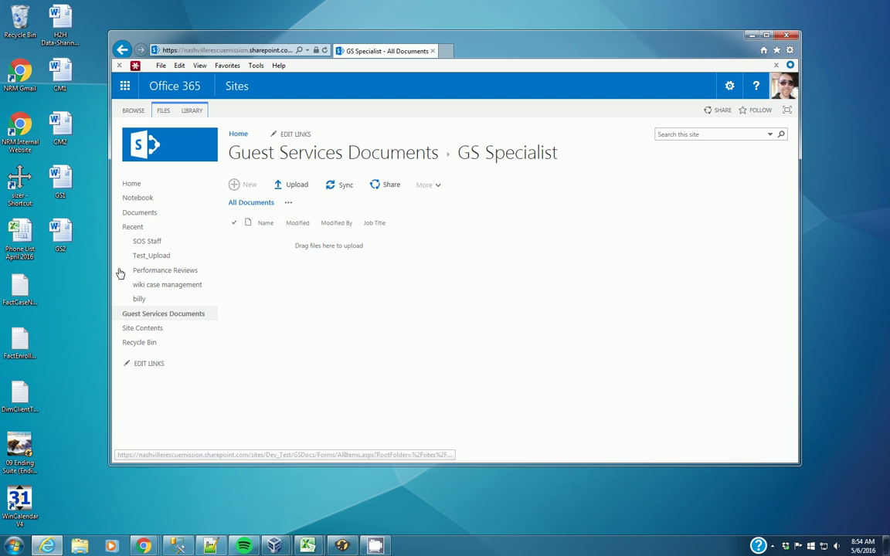
pyautogui.moveTo(83, 253); pyautogui.dragTo(340, 262)
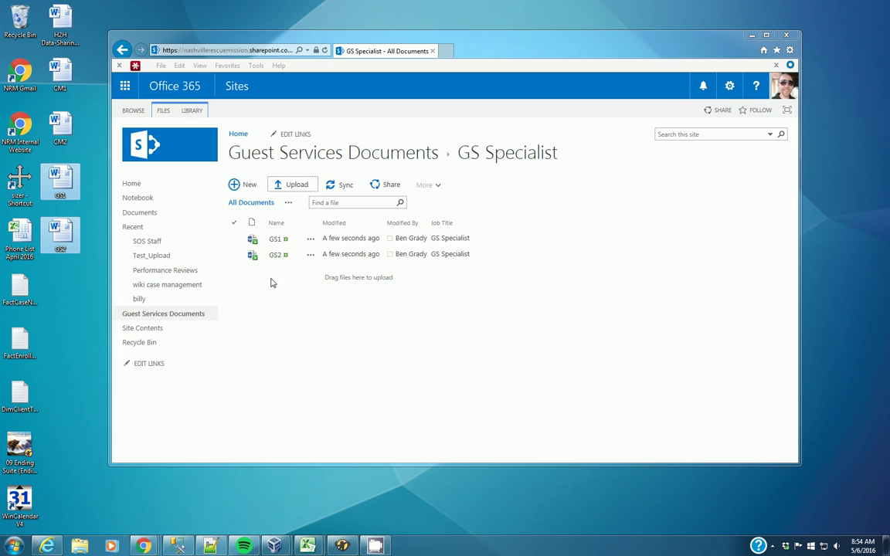
pyautogui.click(293, 151)
pyautogui.click(402, 257)
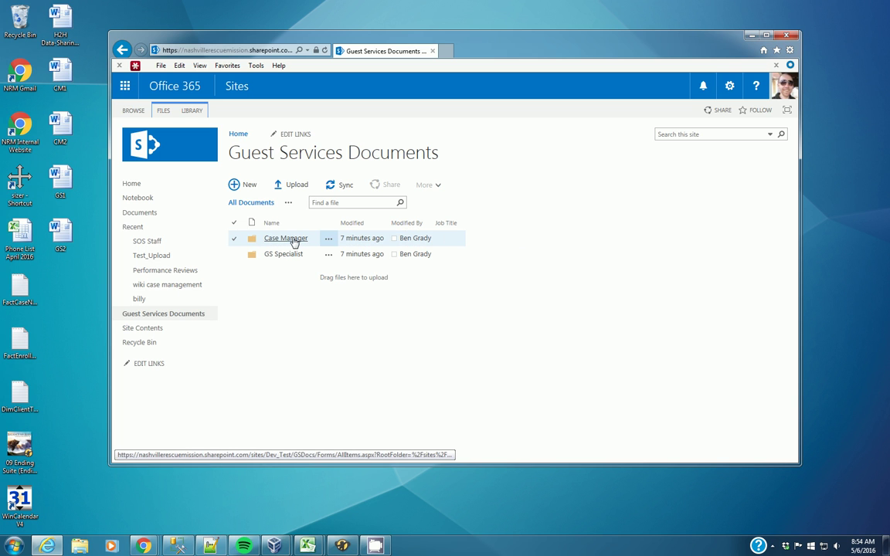
# Start a new Standard View of the library based on All Documents.
pyautogui.click(198, 112)
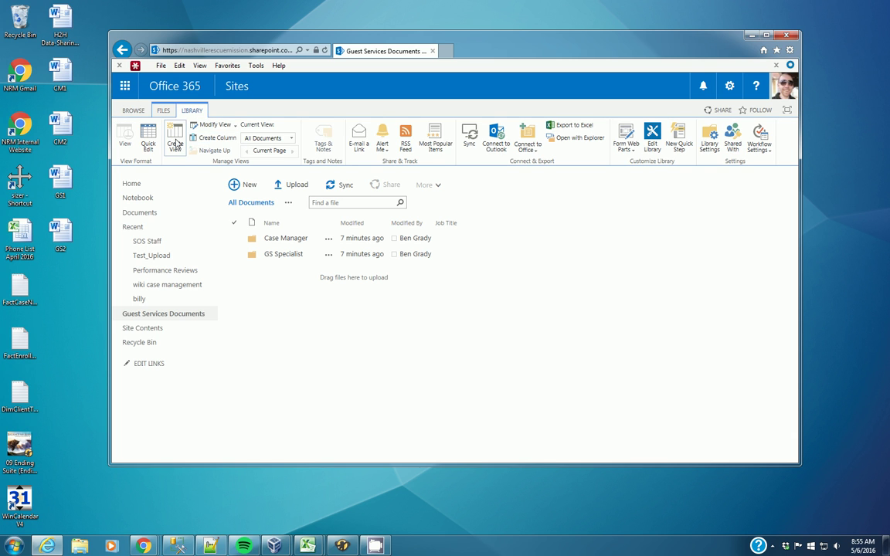
pyautogui.click(176, 143)
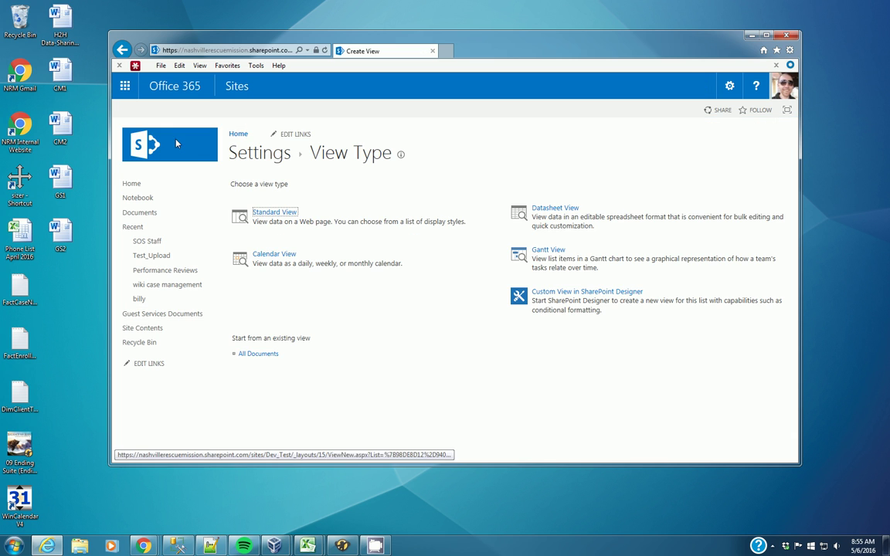
pyautogui.click(278, 215)
pyautogui.click(266, 356)
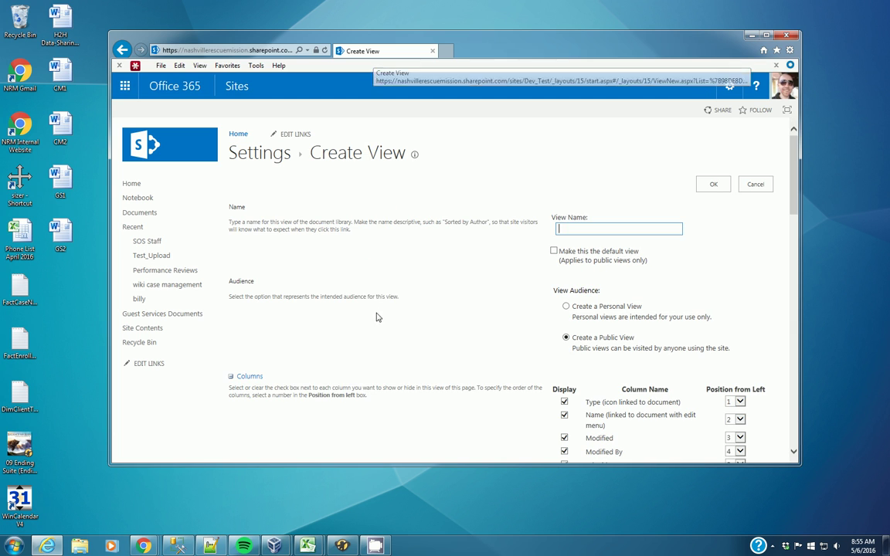
pyautogui.click(564, 228)
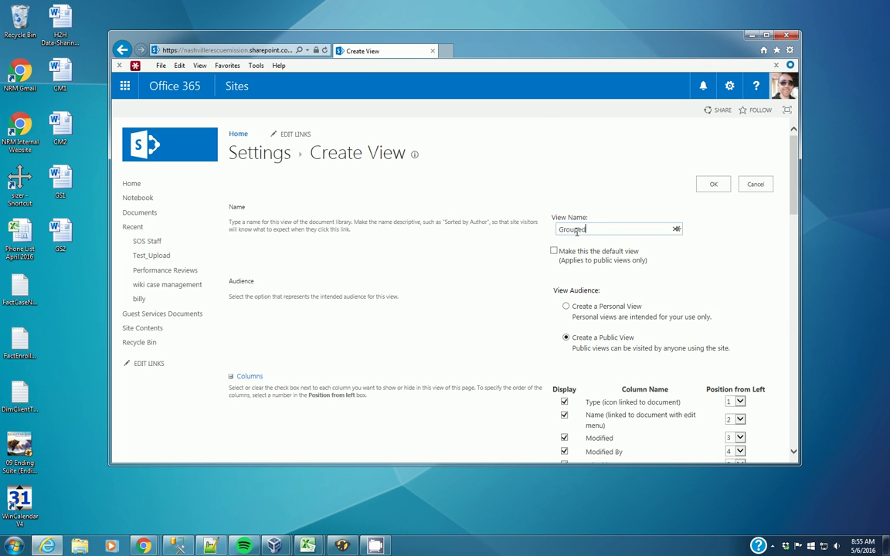
pyautogui.click(553, 252)
pyautogui.scroll(-2, 523, 280)
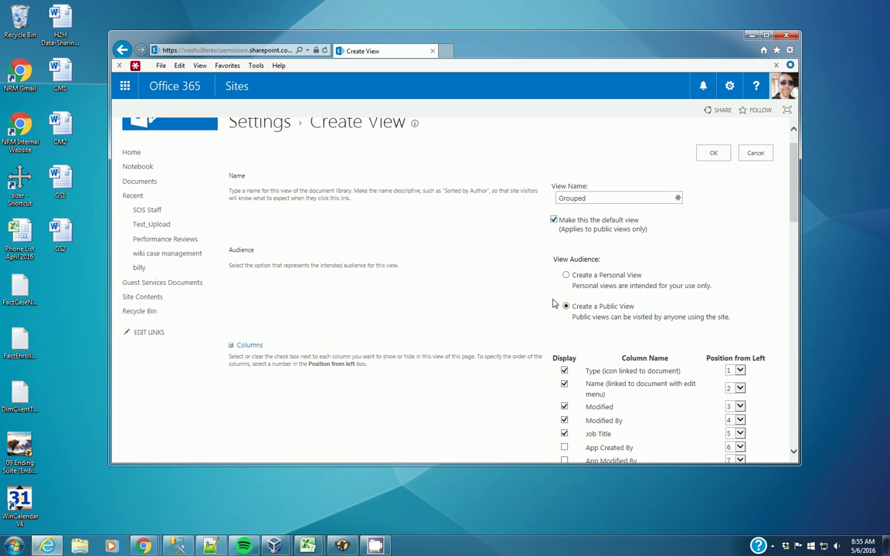
pyautogui.scroll(-1, 560, 301)
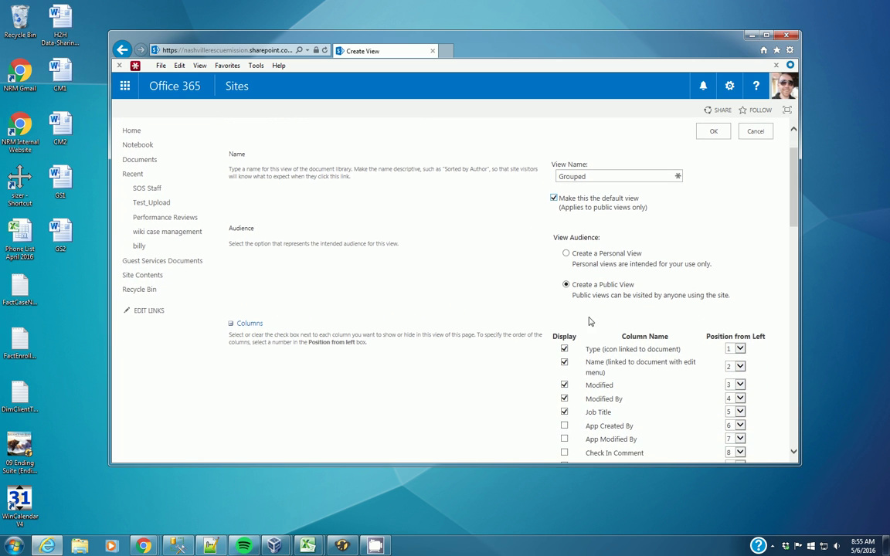
pyautogui.scroll(-1, 597, 326)
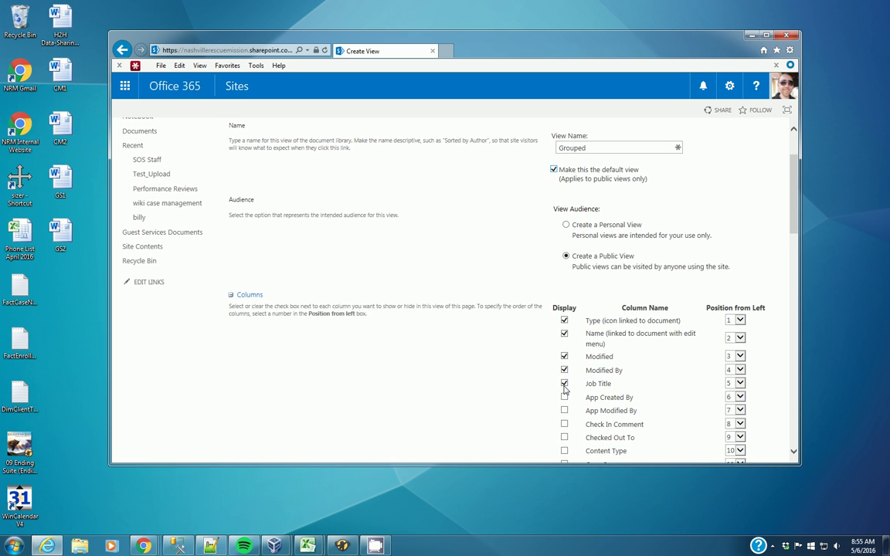
pyautogui.scroll(-1, 565, 386)
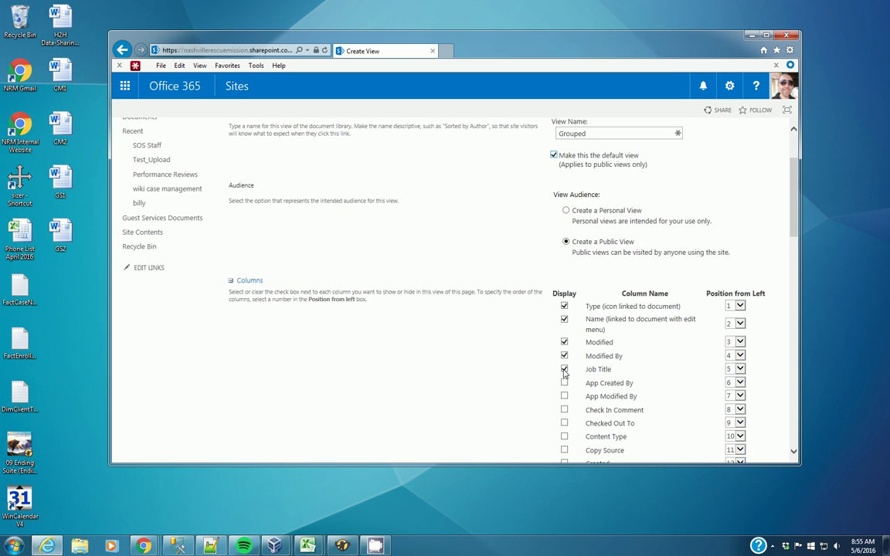
pyautogui.scroll(-4, 564, 367)
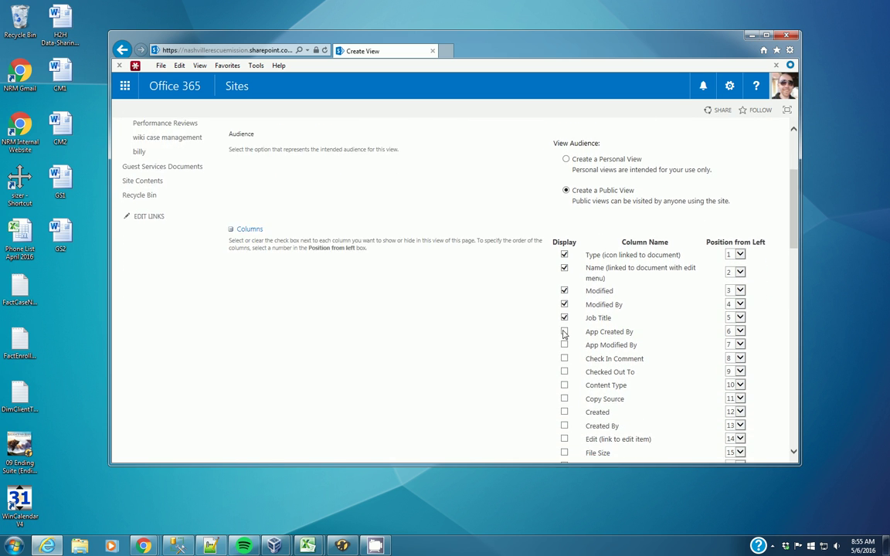
pyautogui.scroll(-3, 561, 312)
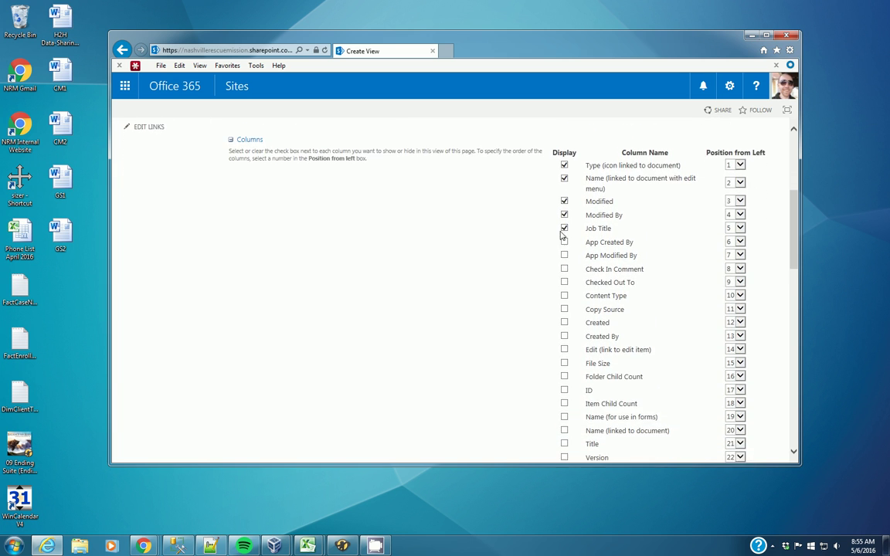
pyautogui.scroll(-1, 563, 209)
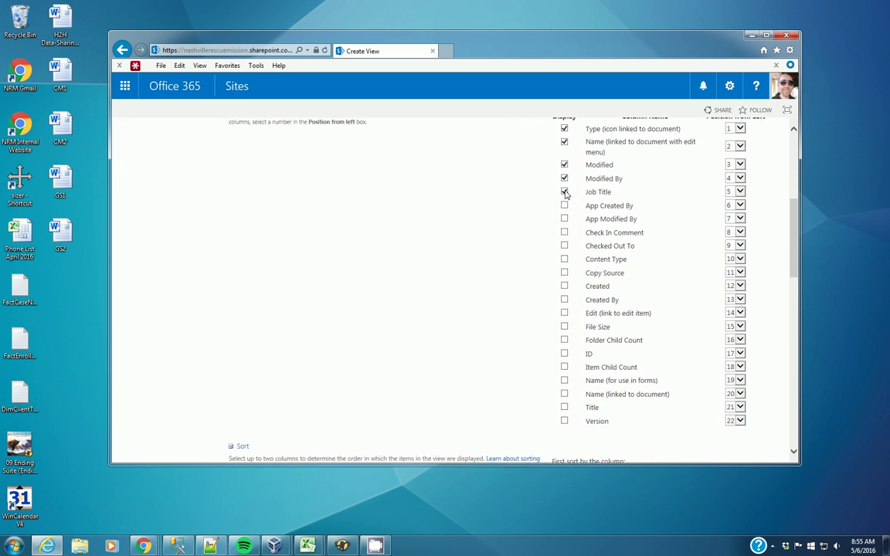
pyautogui.click(565, 188)
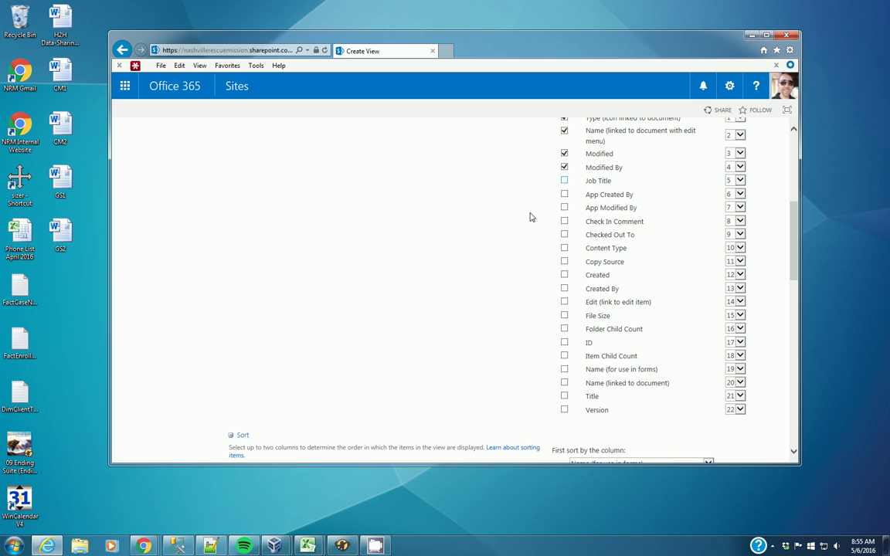
pyautogui.scroll(-10, 530, 217)
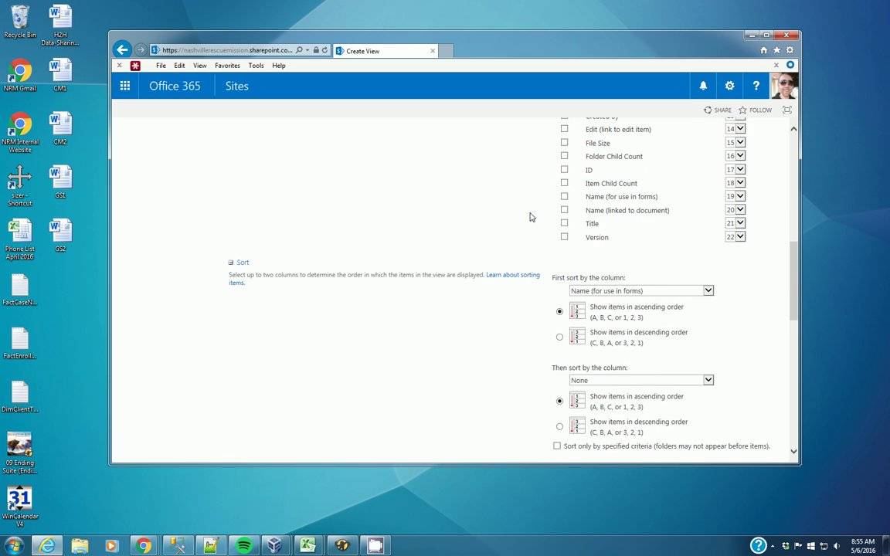
pyautogui.scroll(-8, 530, 217)
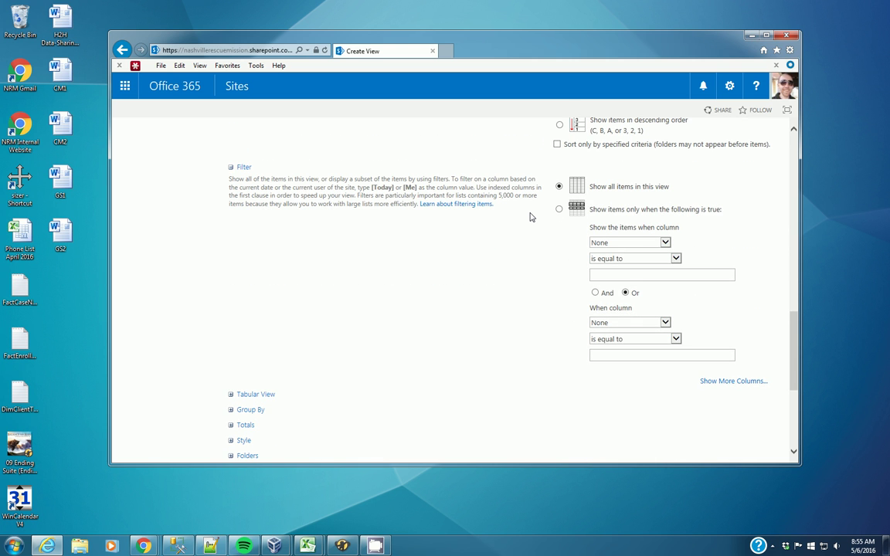
pyautogui.scroll(-7, 530, 217)
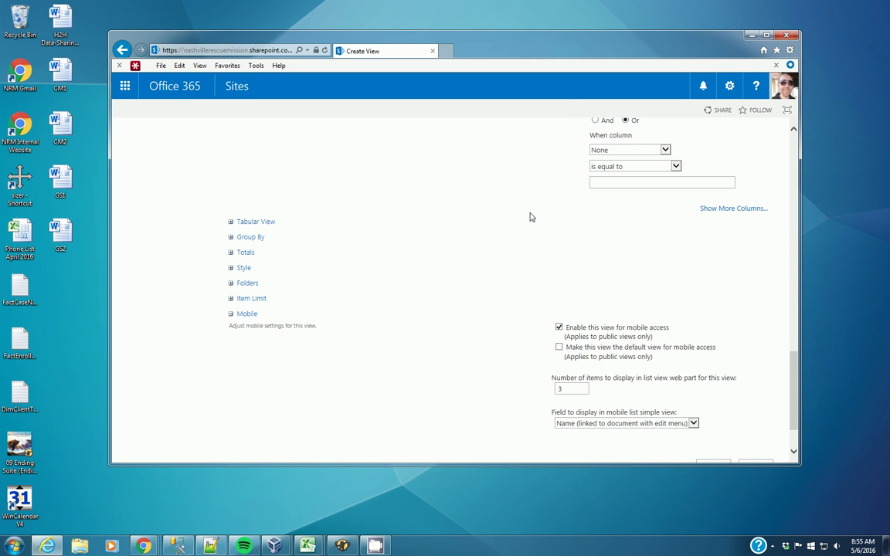
# Group the new view by the Job Title column.
pyautogui.click(233, 235)
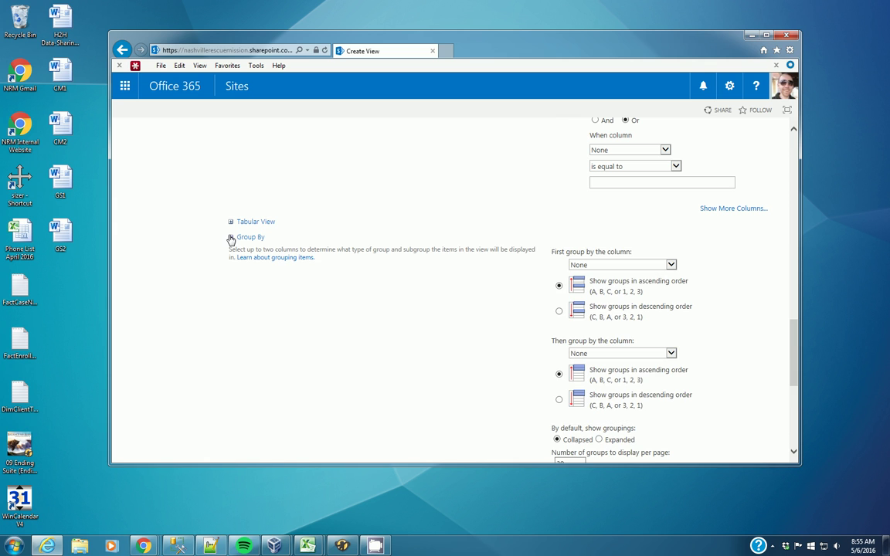
pyautogui.click(586, 266)
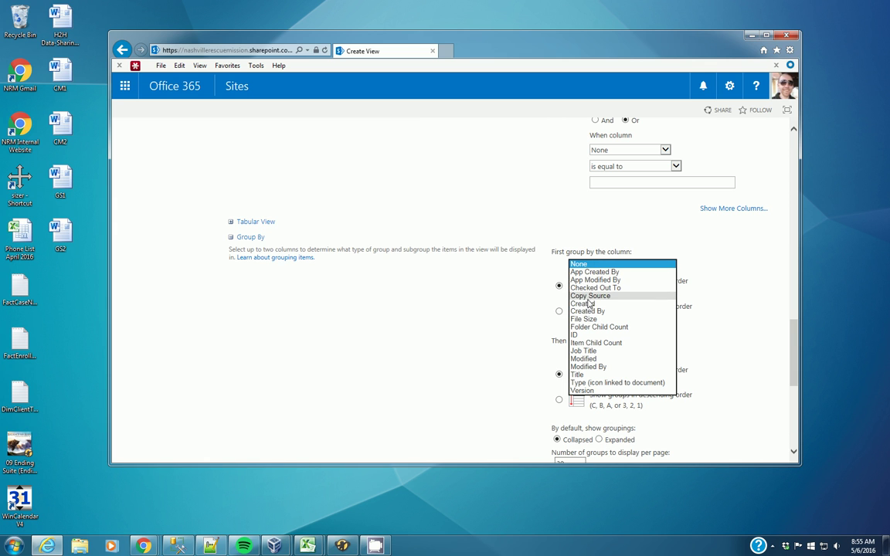
pyautogui.press('Escape')
pyautogui.click(590, 353)
pyautogui.scroll(-4, 475, 322)
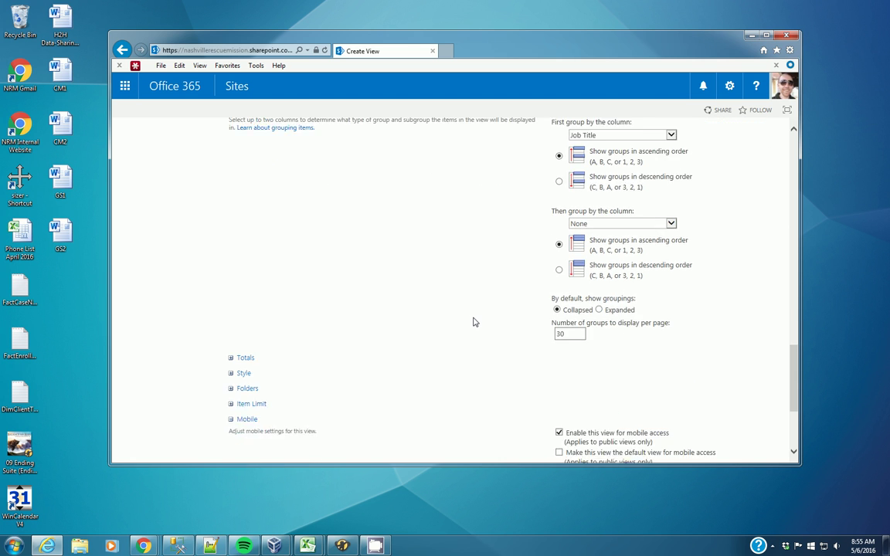
pyautogui.scroll(-1, 475, 322)
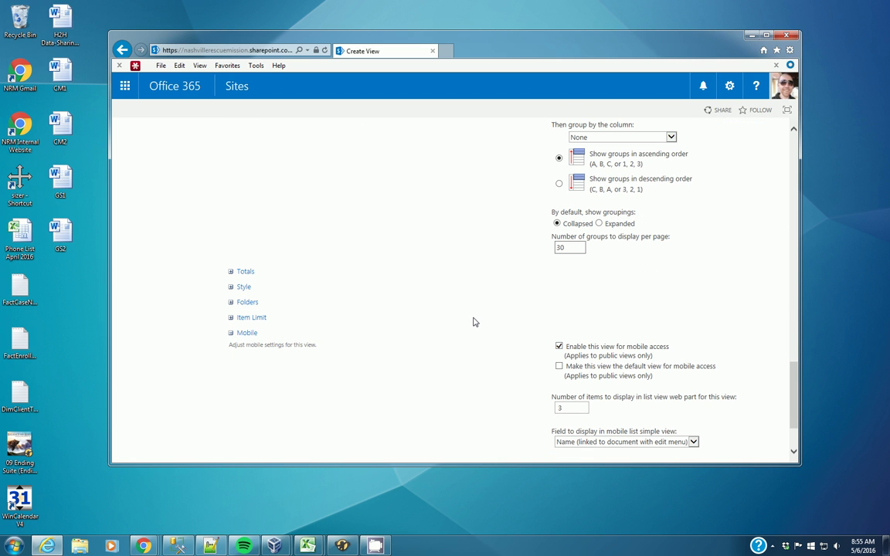
# Set the view to show all items without folders and save the Grouped view.
pyautogui.click(231, 302)
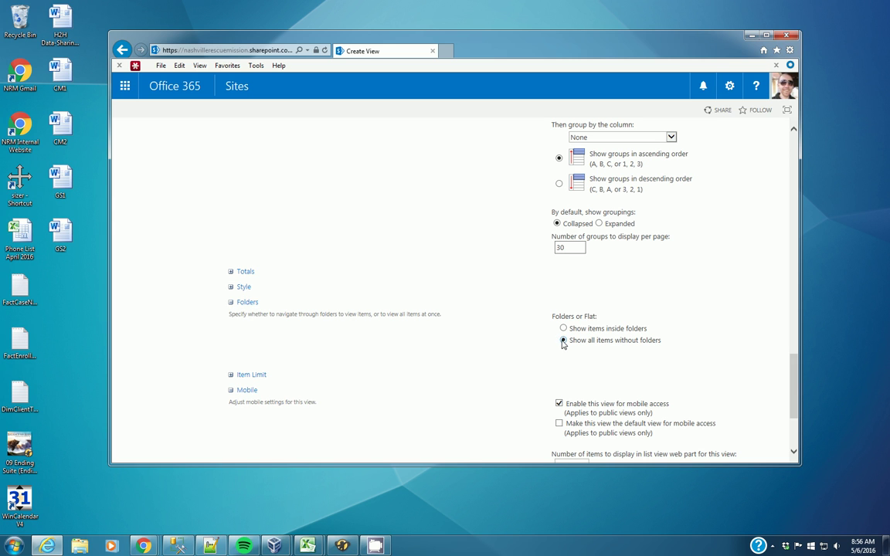
pyautogui.press('Down')
pyautogui.scroll(-3, 485, 339)
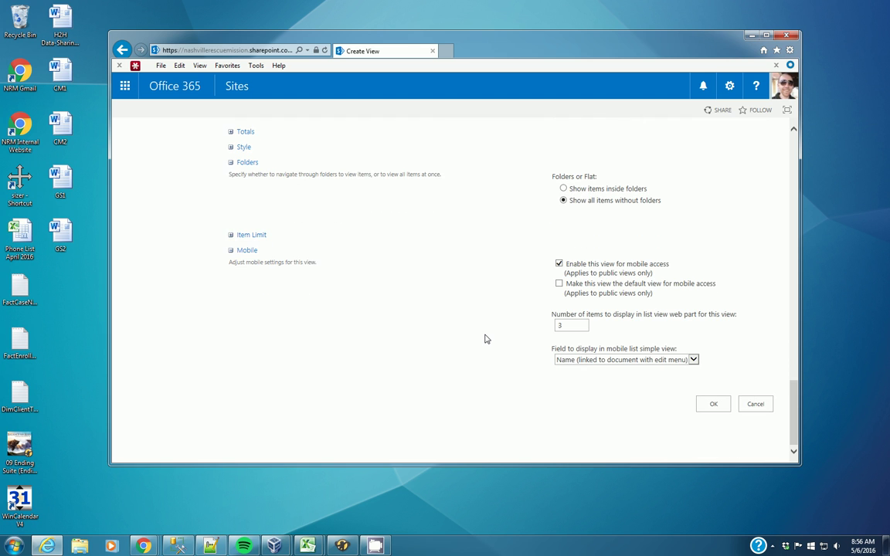
pyautogui.click(711, 402)
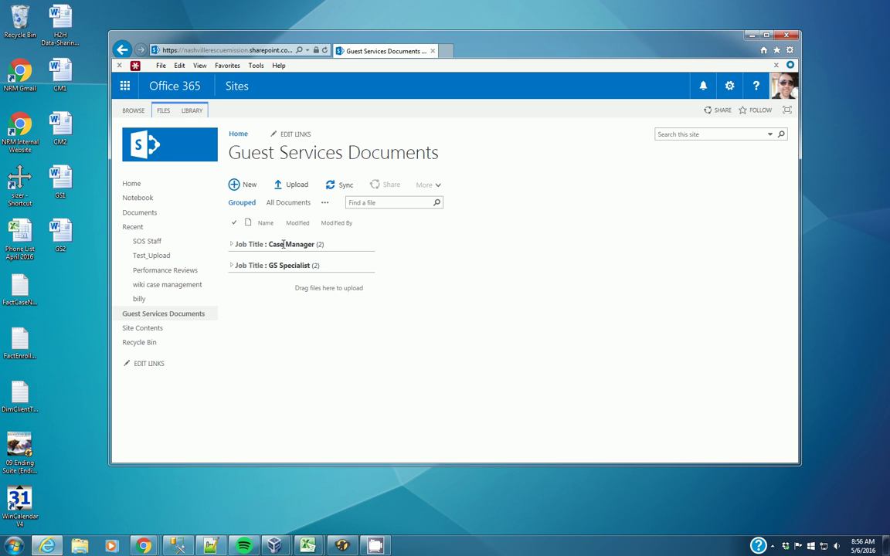
# Expand and collapse the Case Manager and GS Specialist groups to check their two files each.
pyautogui.click(231, 244)
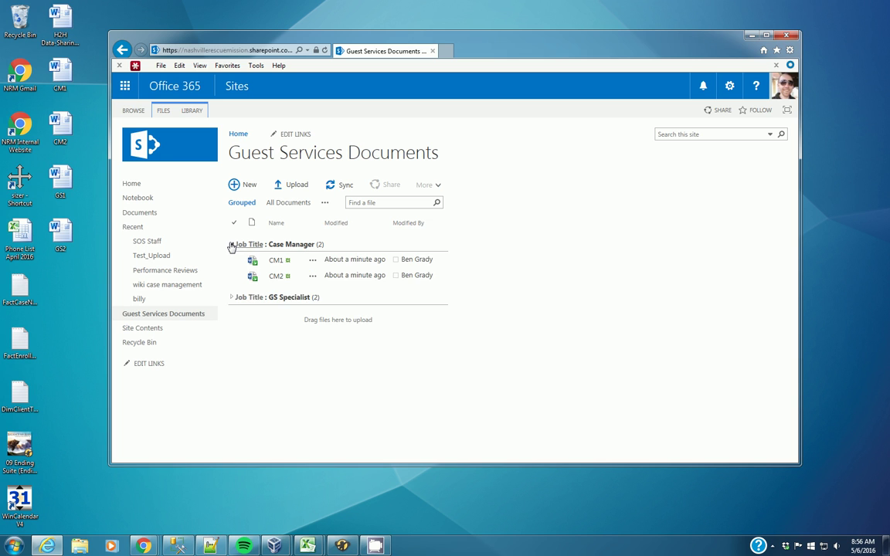
pyautogui.click(231, 245)
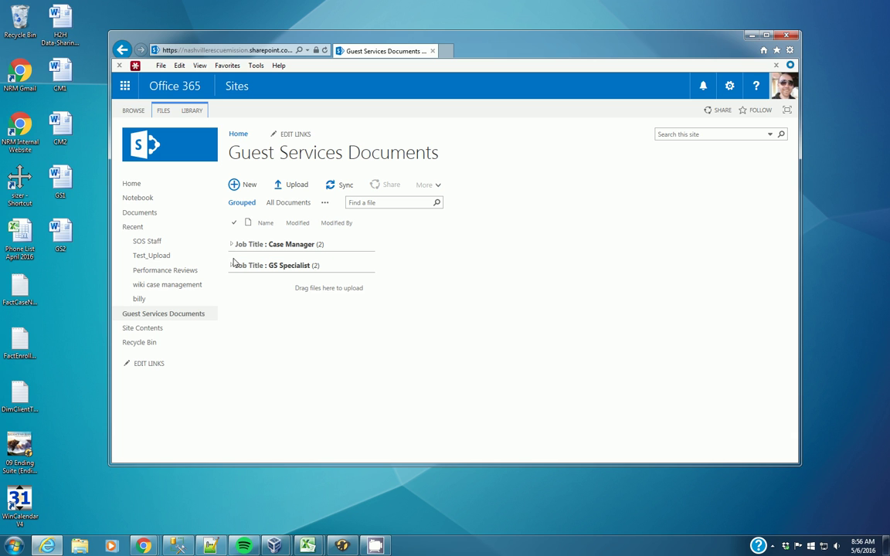
pyautogui.click(231, 265)
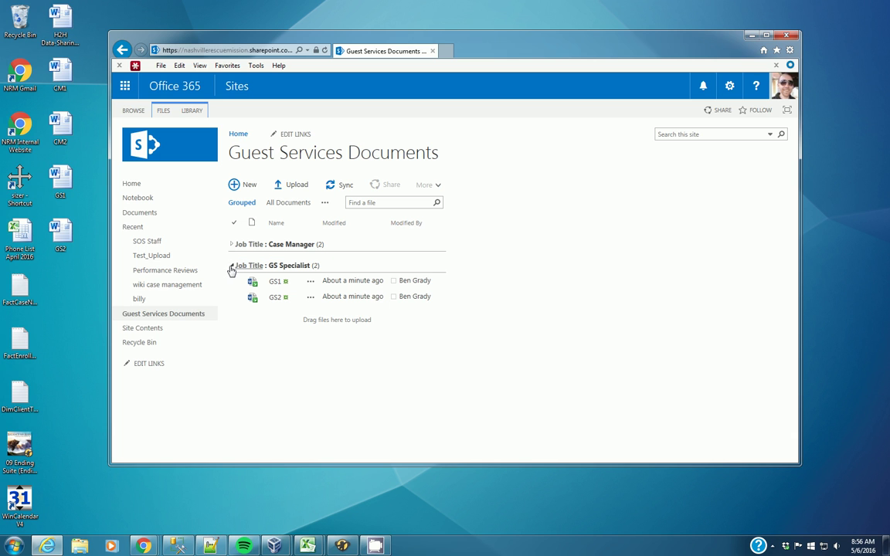
pyautogui.click(231, 267)
pyautogui.click(231, 268)
pyautogui.click(231, 267)
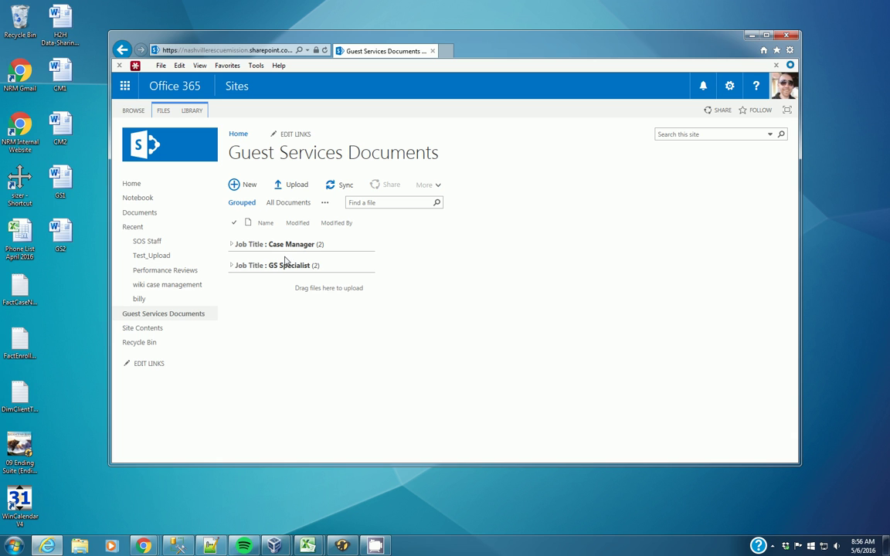
# Sync Guest Services Documents to this computer with OneDrive for Business and show the local files.
pyautogui.click(344, 186)
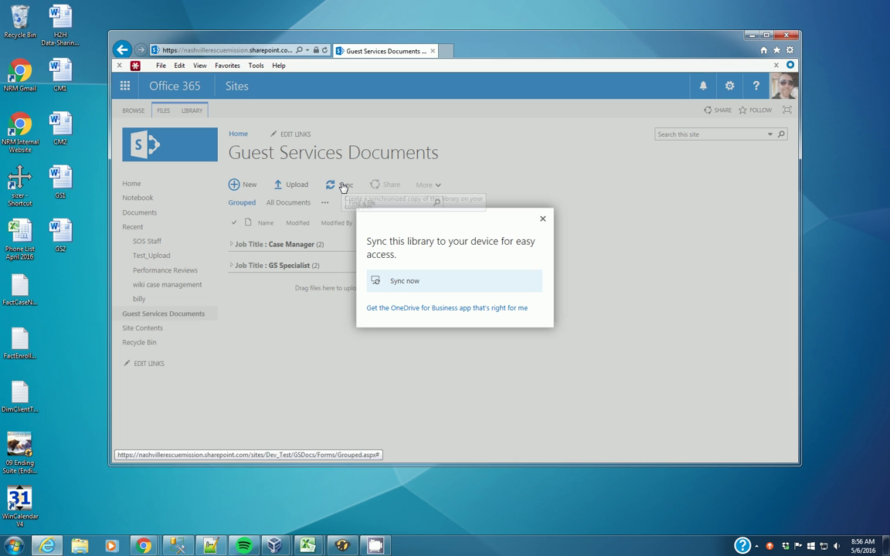
pyautogui.click(404, 282)
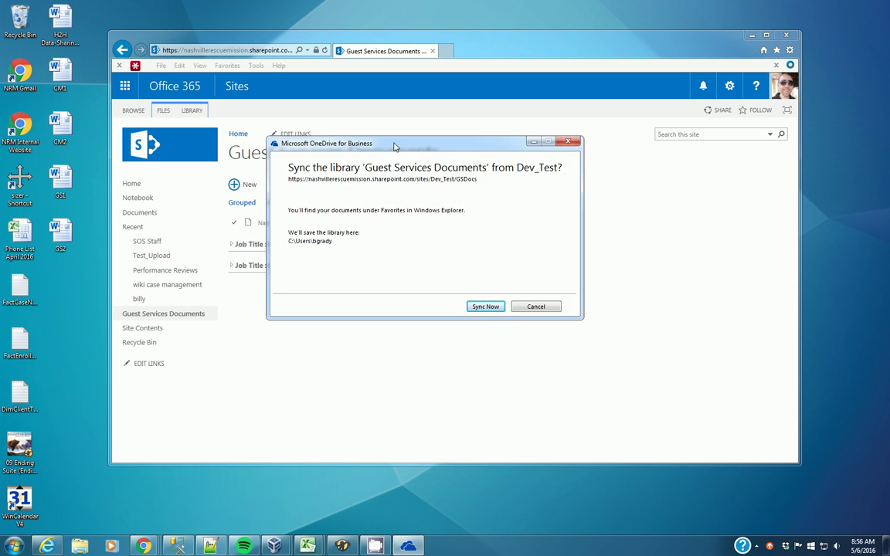
pyautogui.click(487, 312)
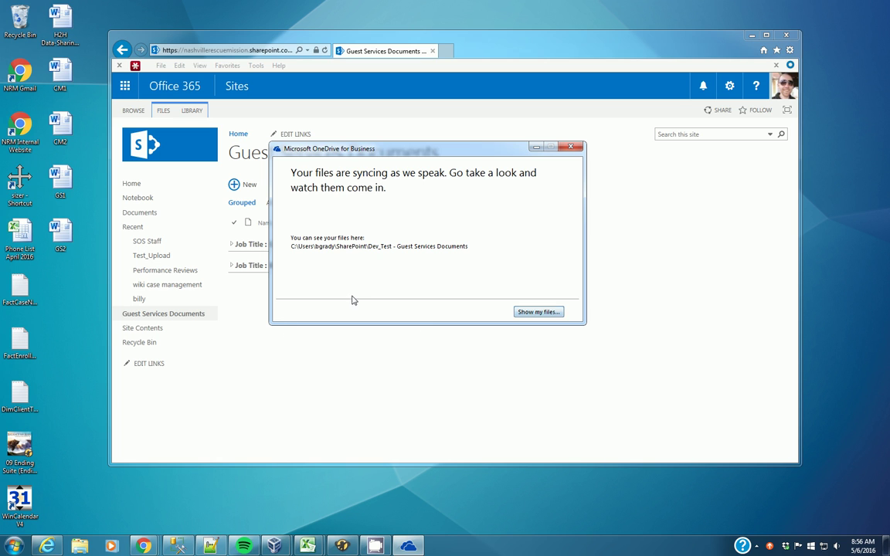
pyautogui.press('Return')
# Browse the synced Case Manager and GS Specialist folders in Explorer, then return to the library page.
pyautogui.click(356, 151)
pyautogui.doubleClick(356, 150)
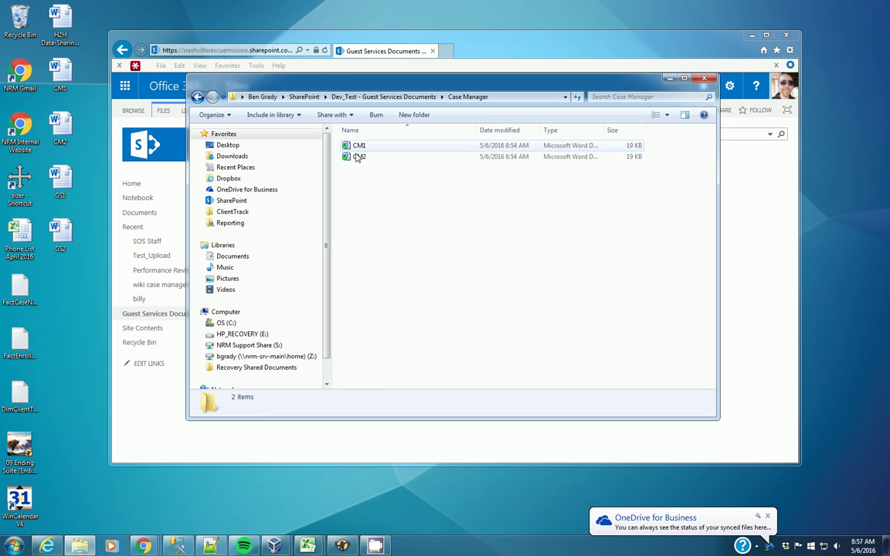
pyautogui.click(197, 98)
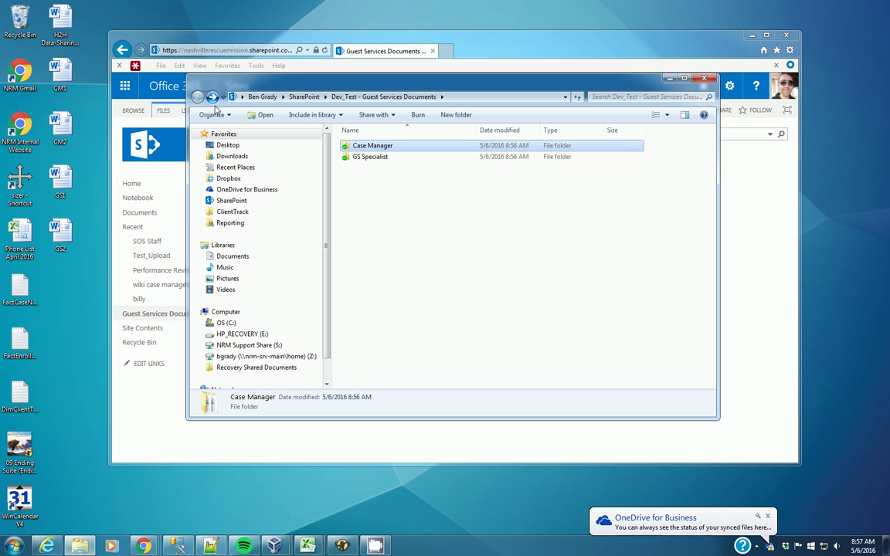
pyautogui.click(303, 97)
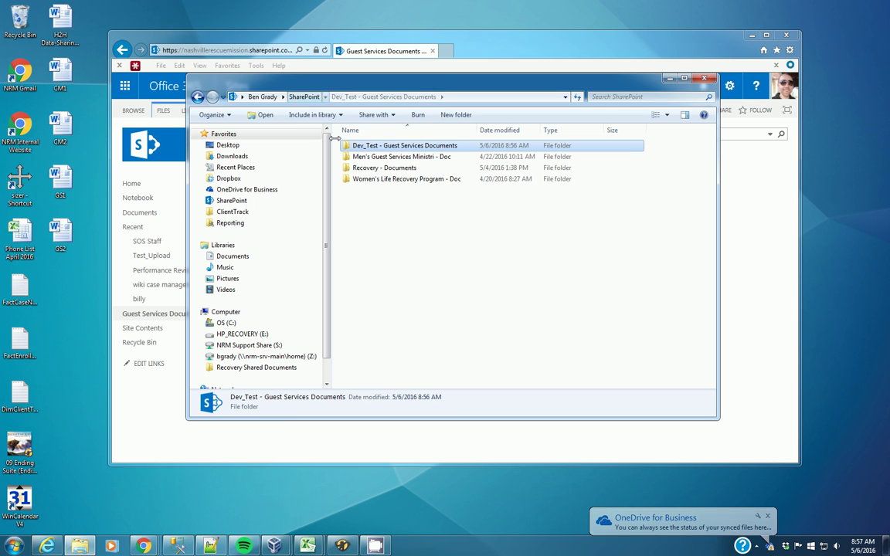
pyautogui.doubleClick(340, 144)
pyautogui.doubleClick(340, 143)
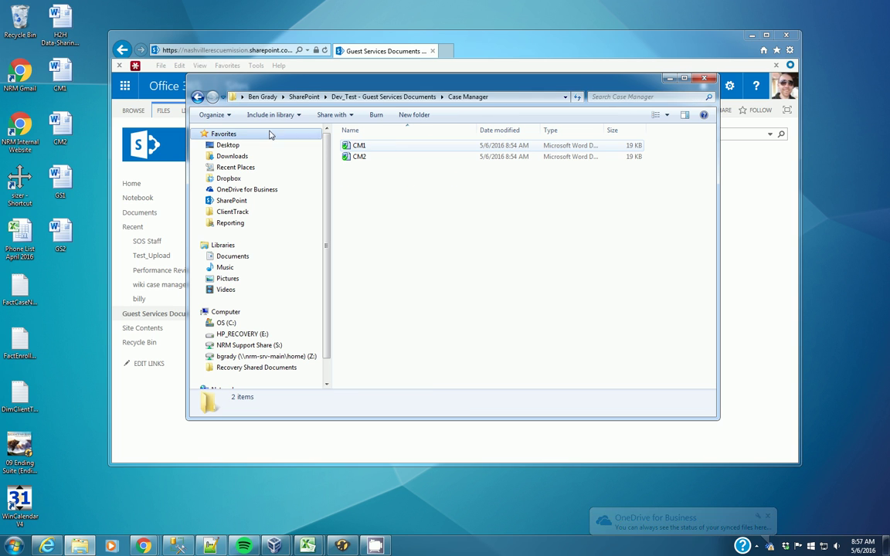
pyautogui.click(199, 96)
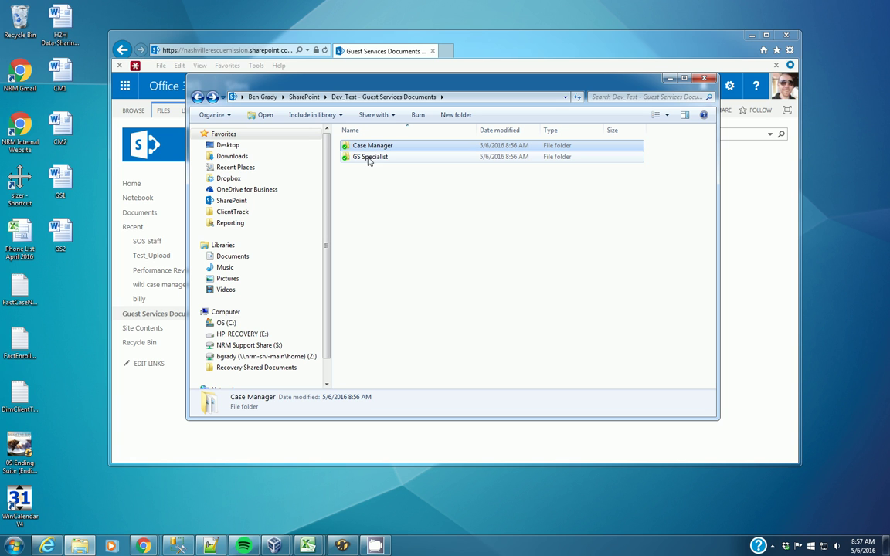
pyautogui.moveTo(386, 85); pyautogui.dragTo(487, 189)
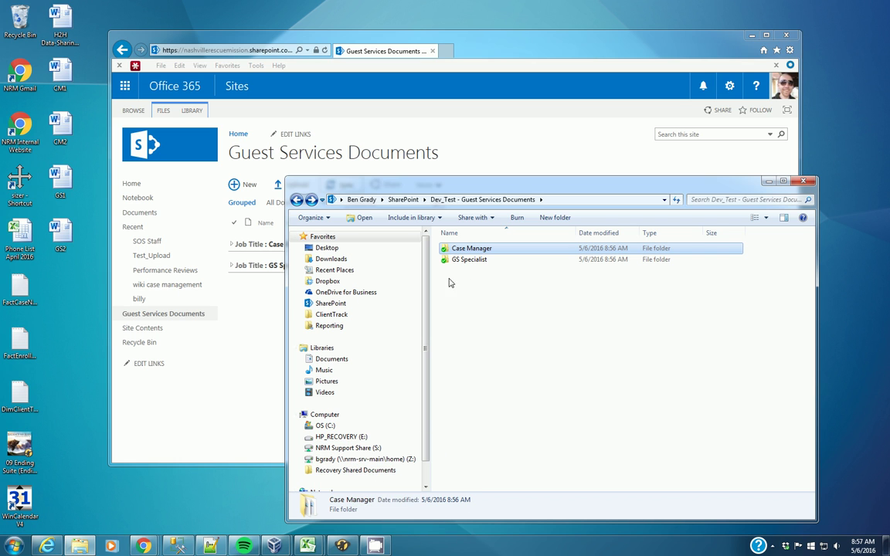
pyautogui.click(249, 280)
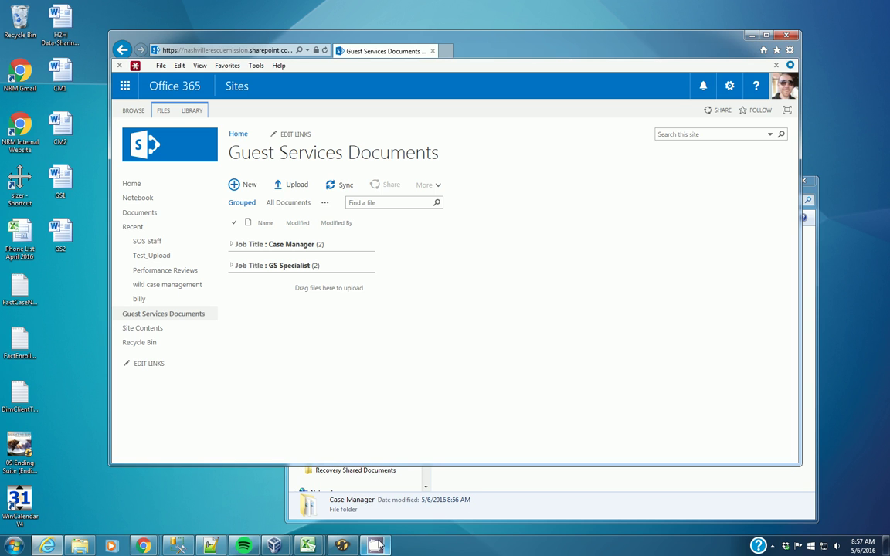